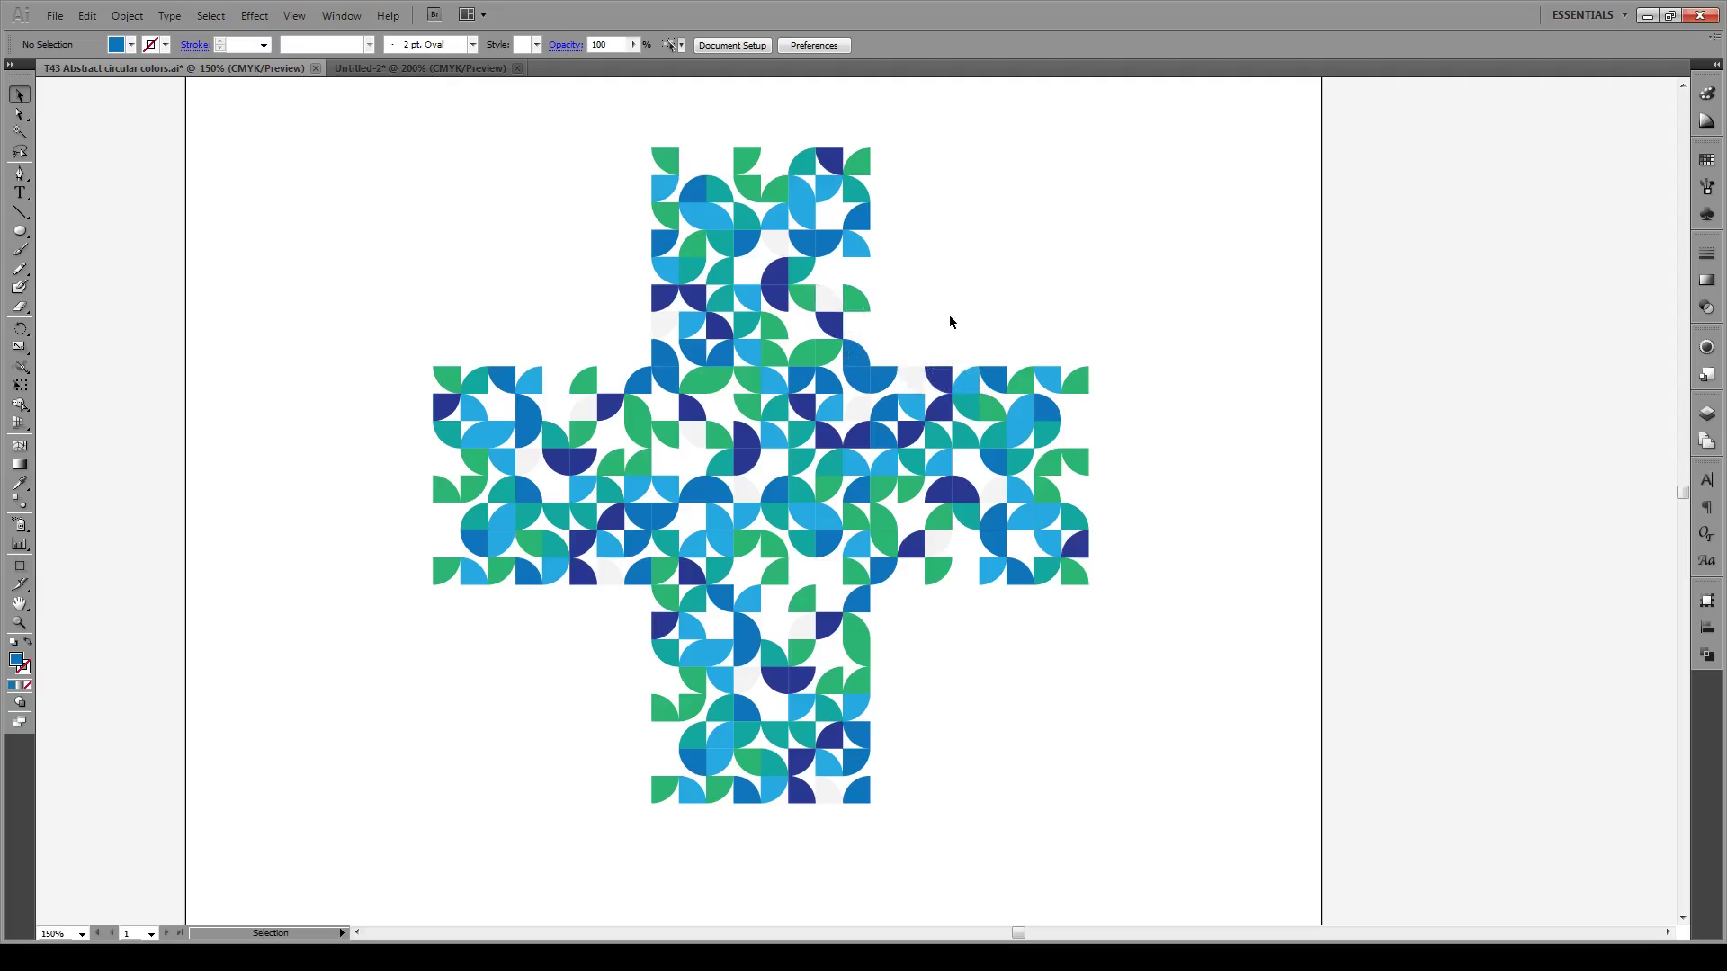
- Draw a circle on the blank second document and fill it bright pink
left_click(356, 71)
key("l")
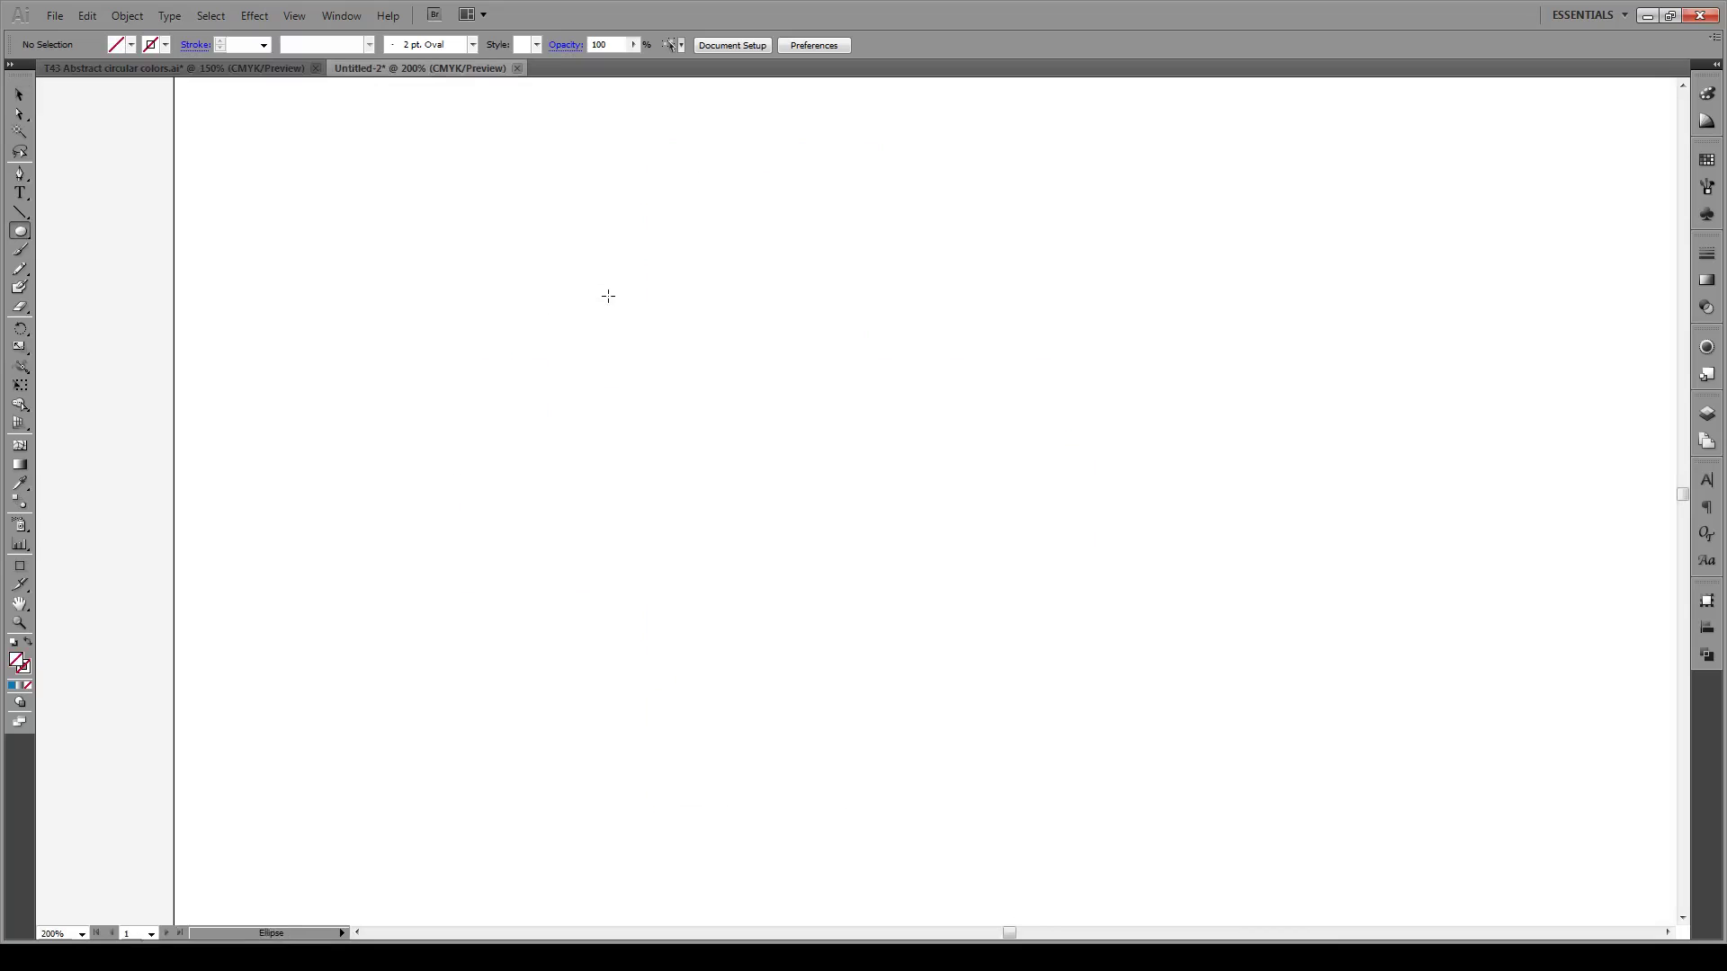
left_click_drag(618, 294, 754, 426)
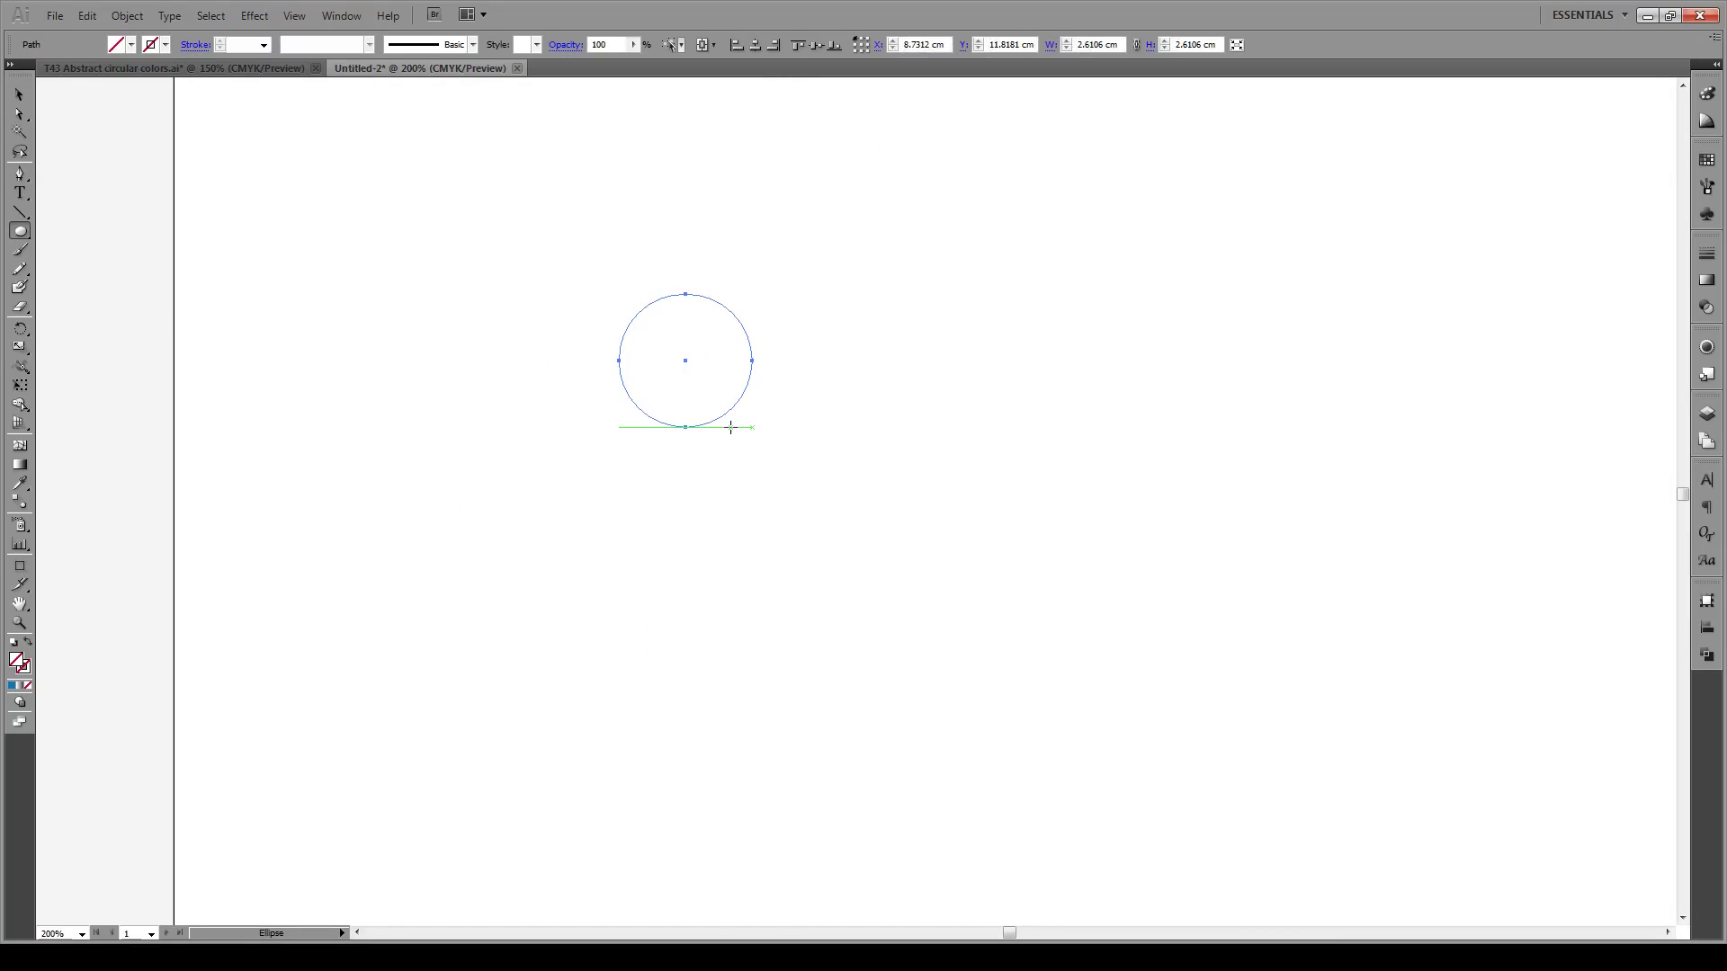
double_click(20, 665)
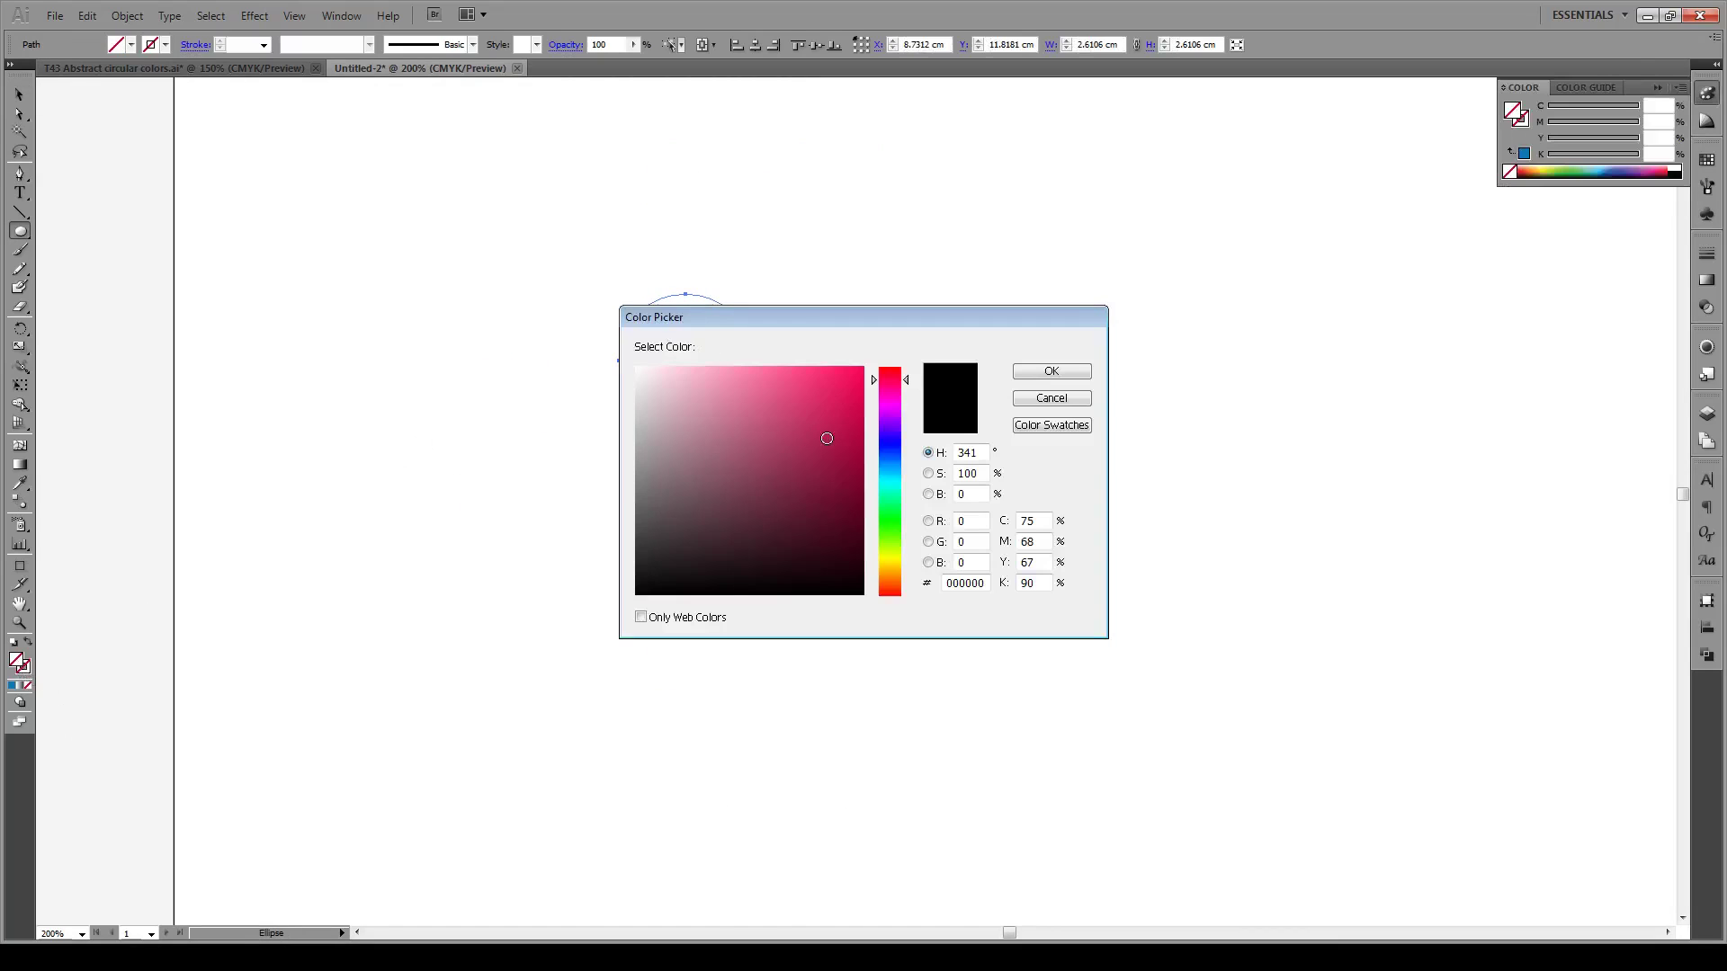
mouse_move(823, 438)
left_mouse_down()
mouse_move(786, 382)
mouse_move(873, 397)
mouse_move(827, 369)
mouse_move(890, 346)
left_mouse_up()
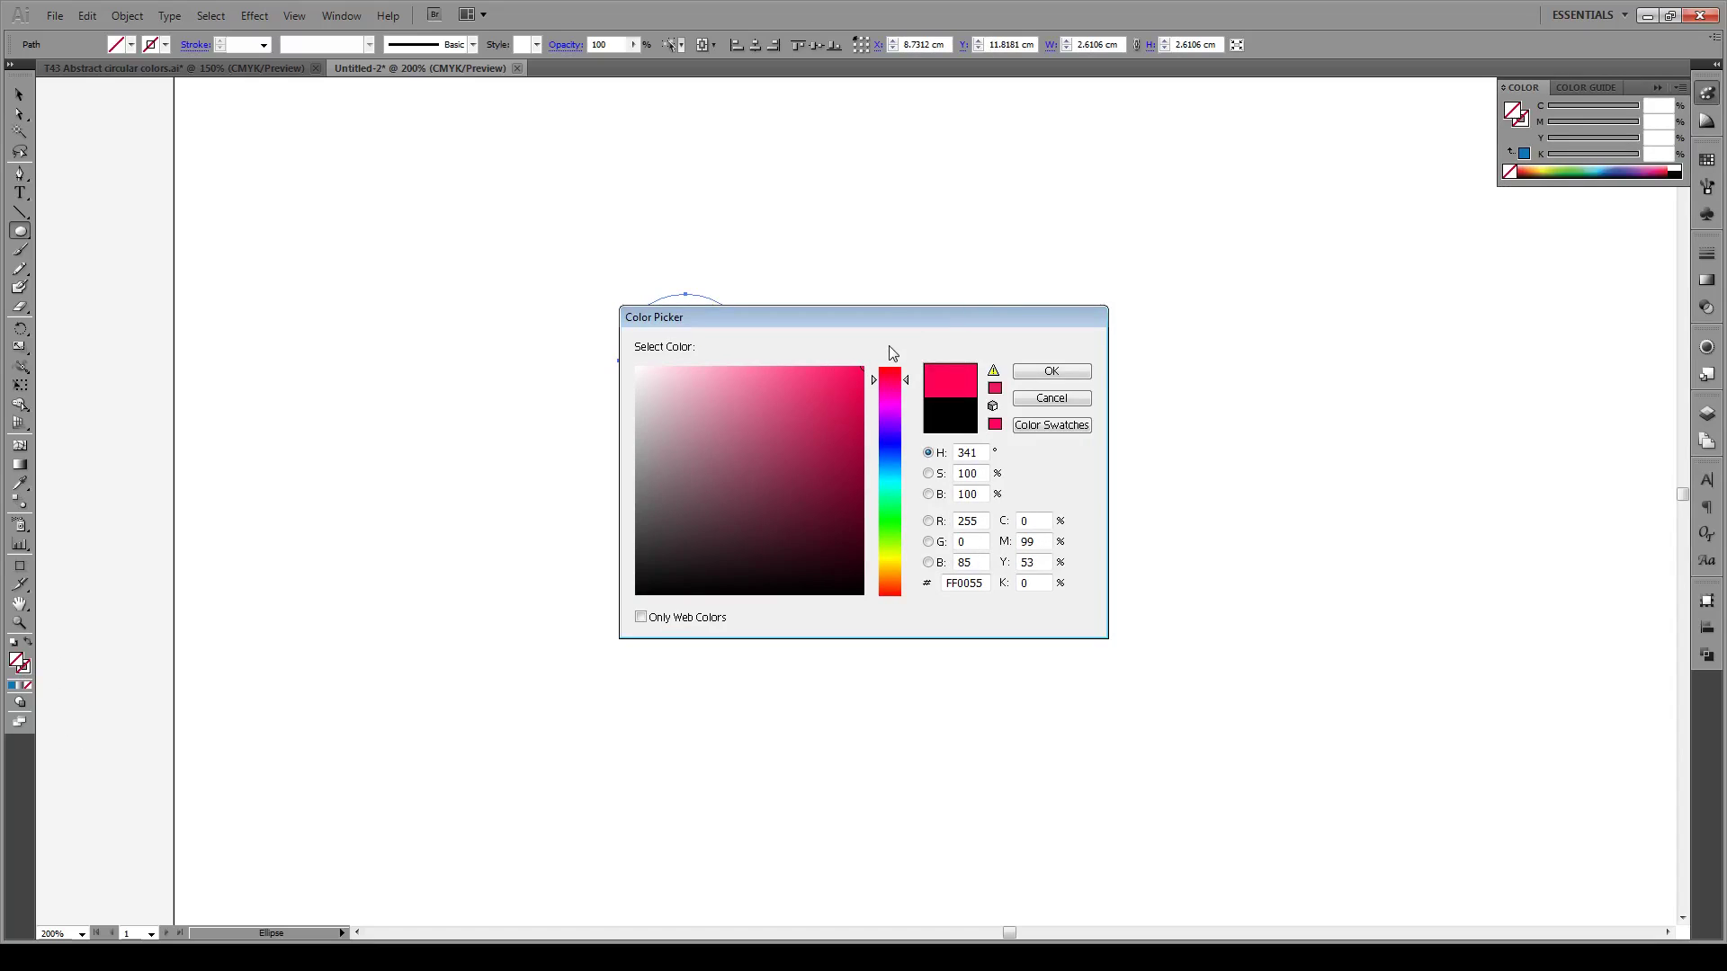
left_click(1031, 370)
key("v")
left_click(890, 300)
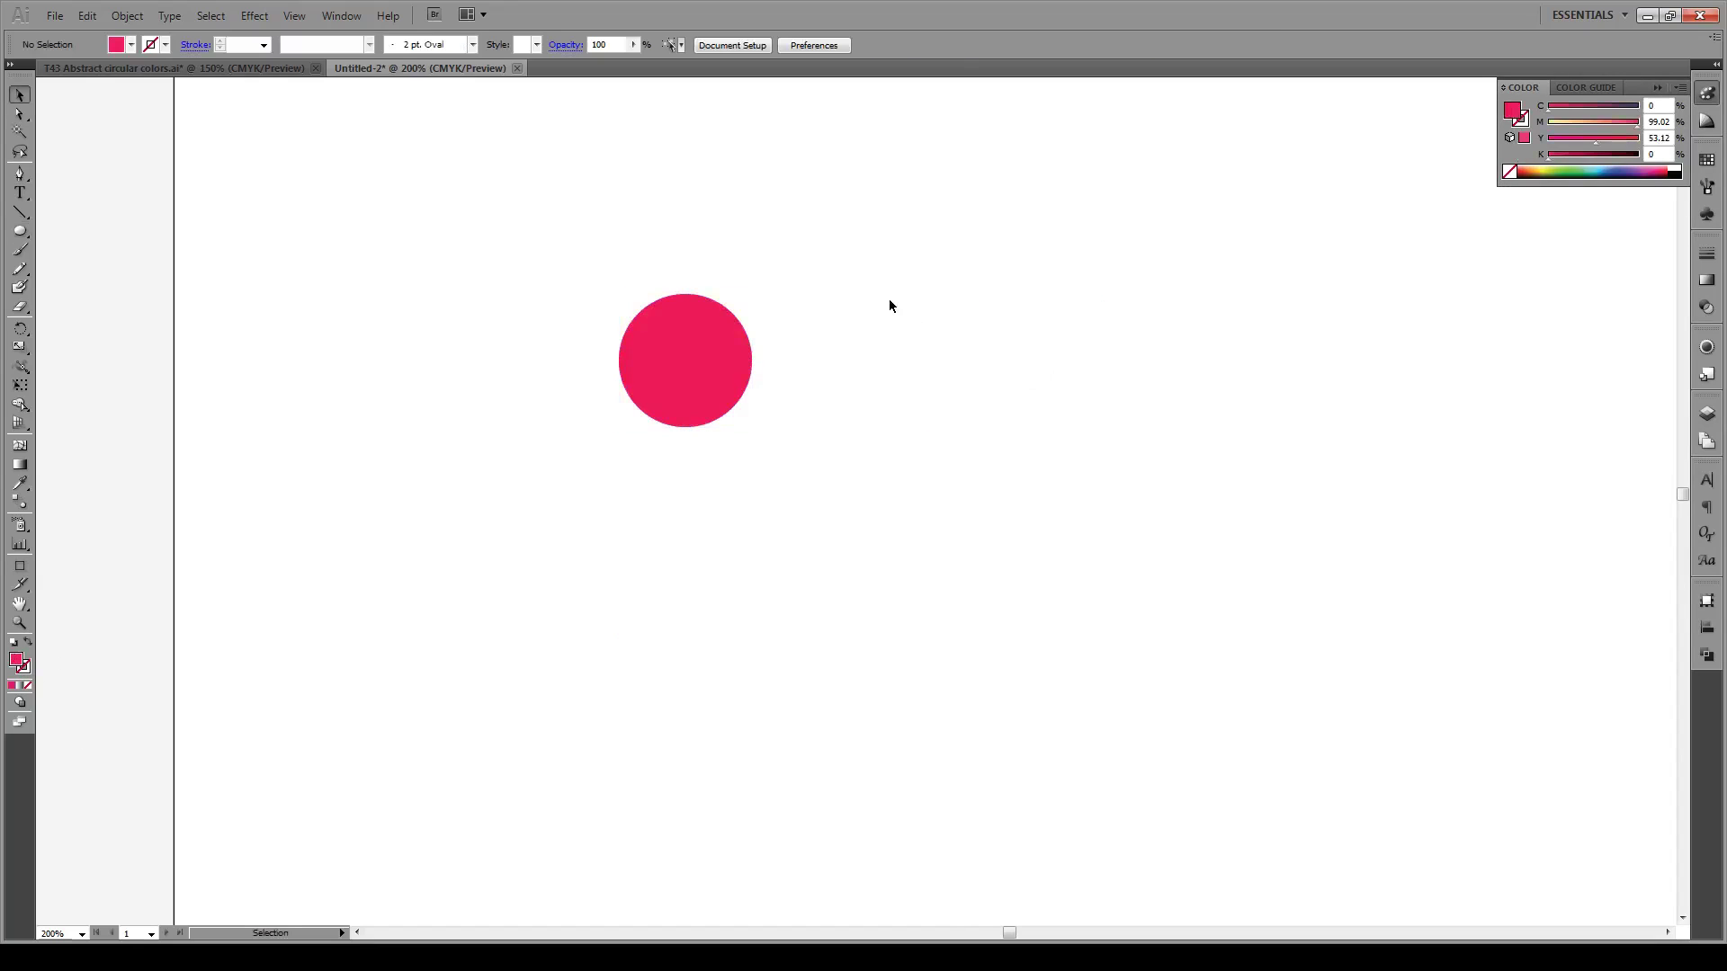
- Draw vertical and horizontal lines through the circle and divide it into quarters with Pathfinder
key("backslash")
left_click_drag(686, 294, 685, 426)
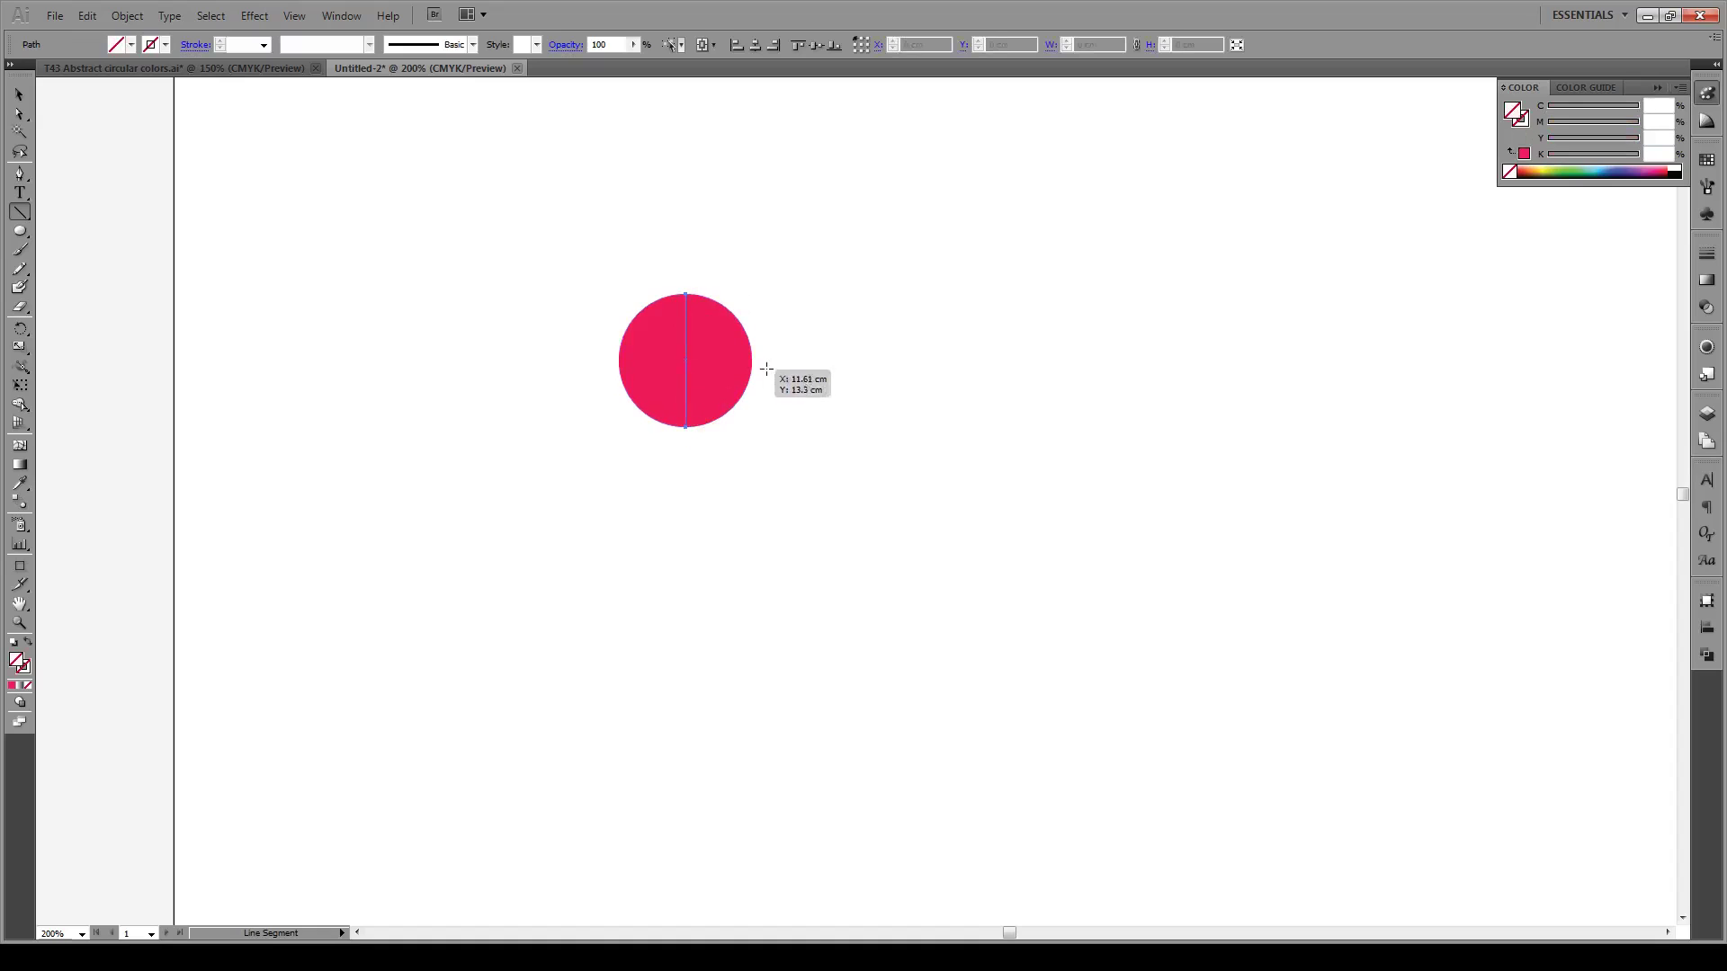
left_click_drag(751, 360, 614, 358)
key("v")
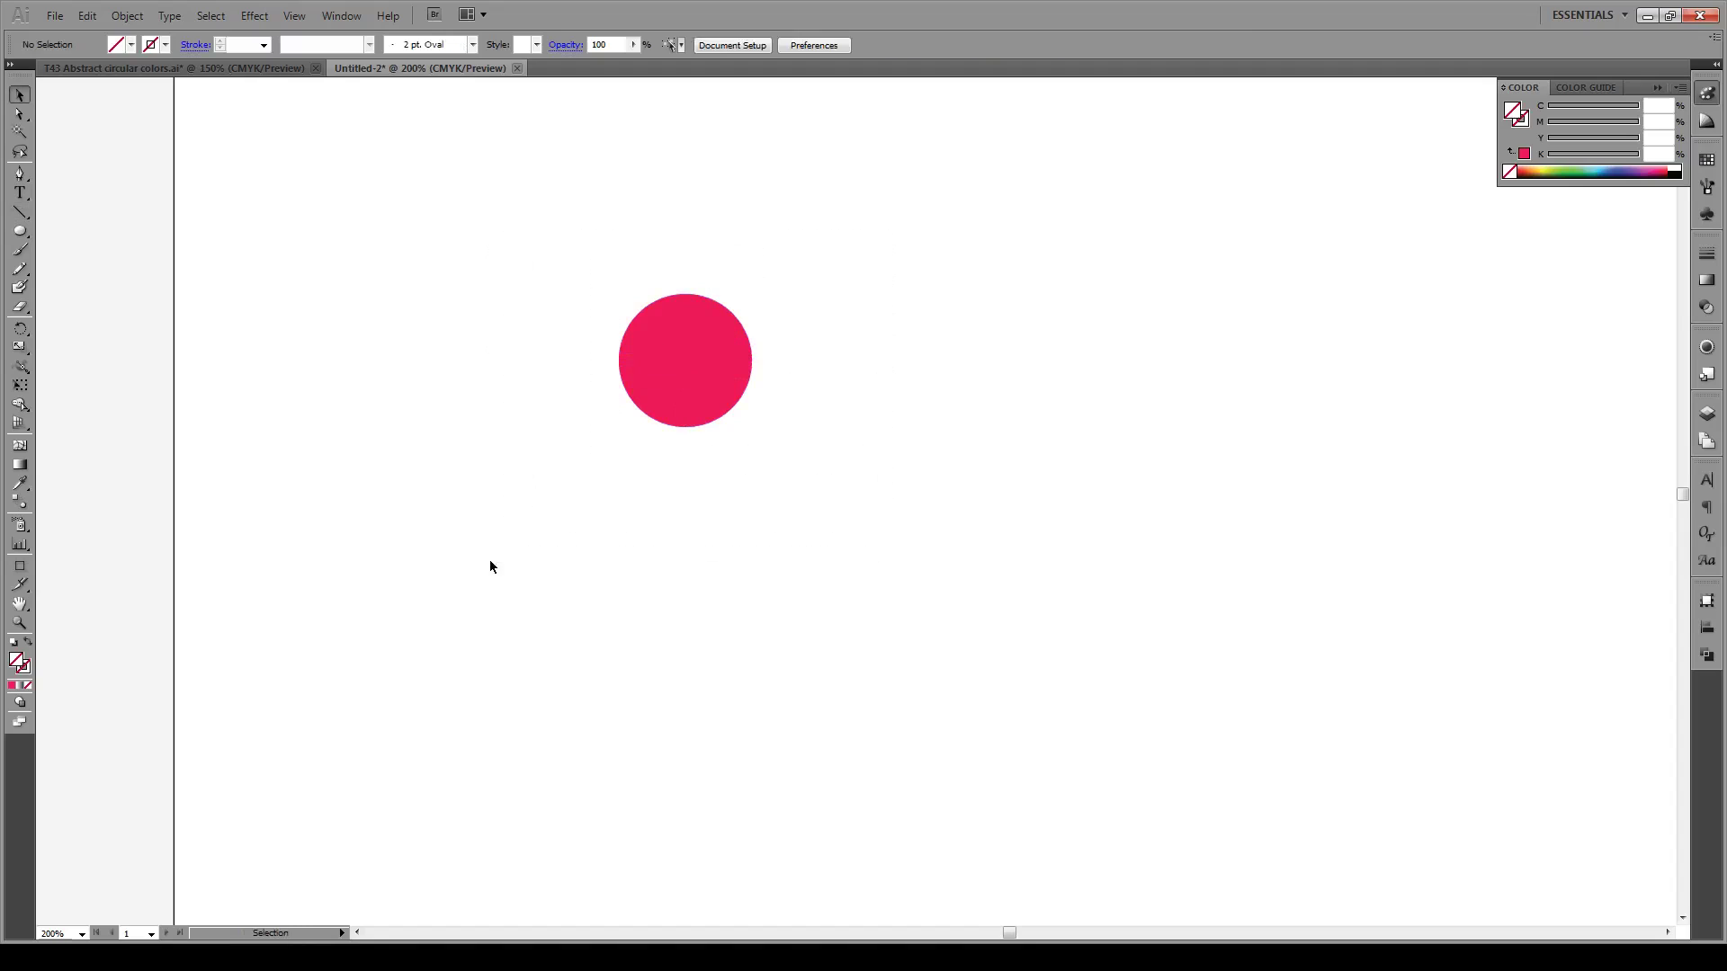
key("ctrl+a")
left_click(1706, 654)
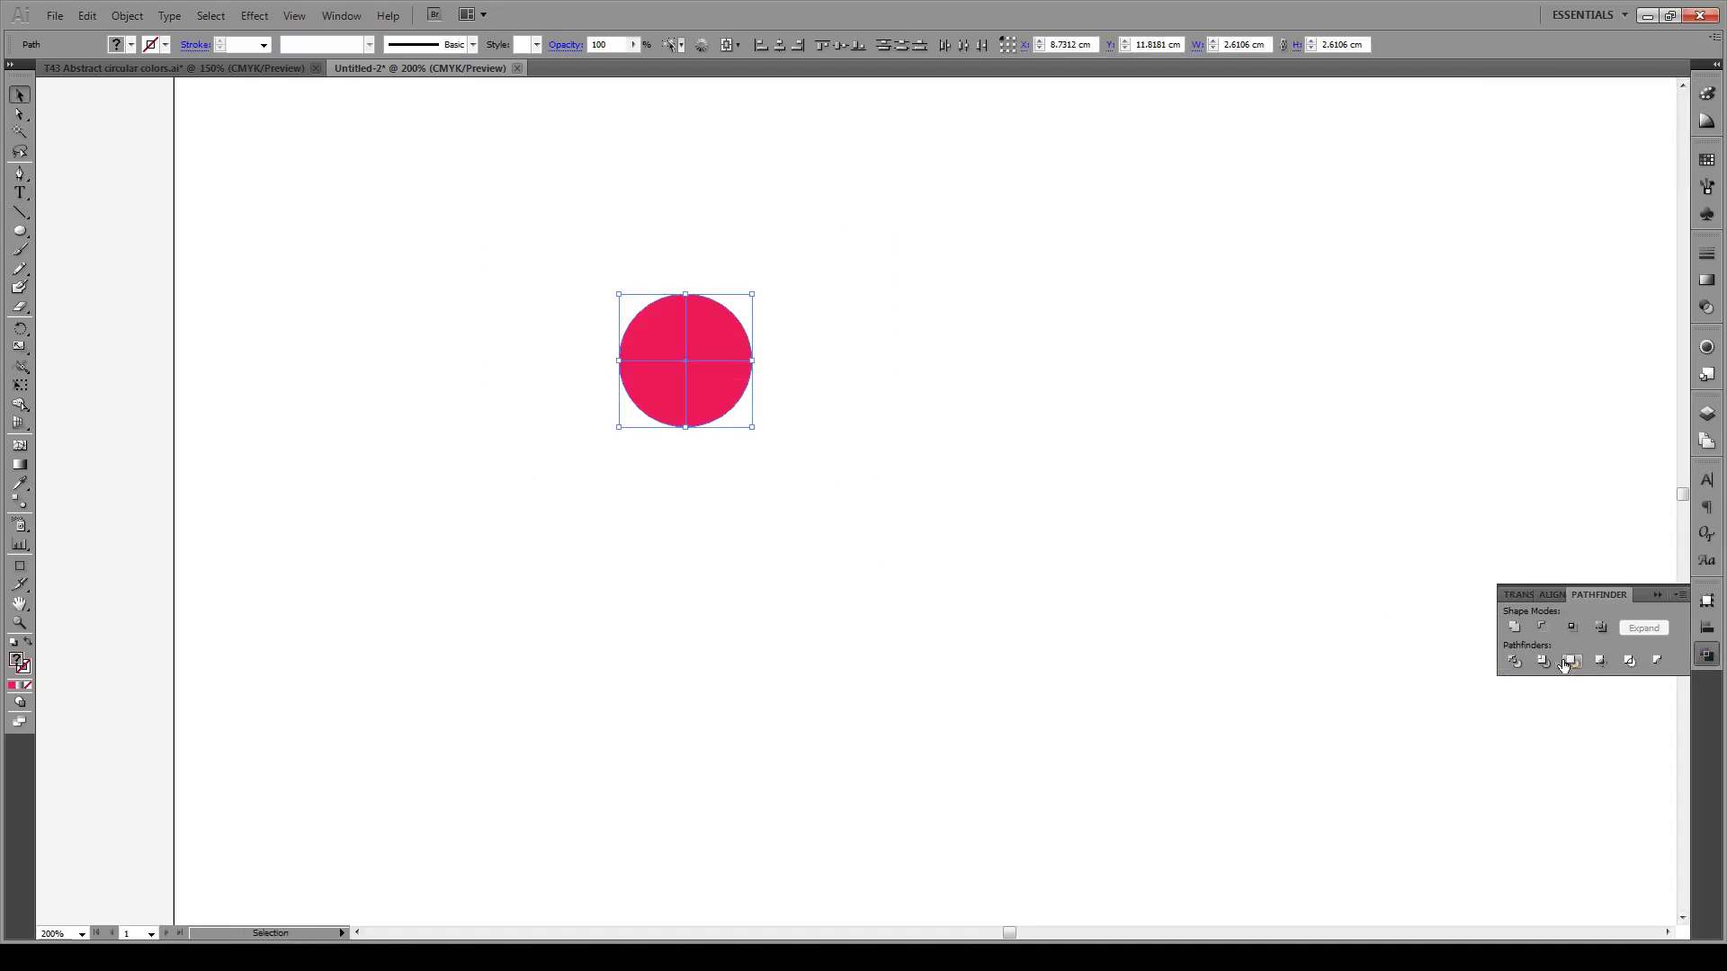
left_click(1516, 667)
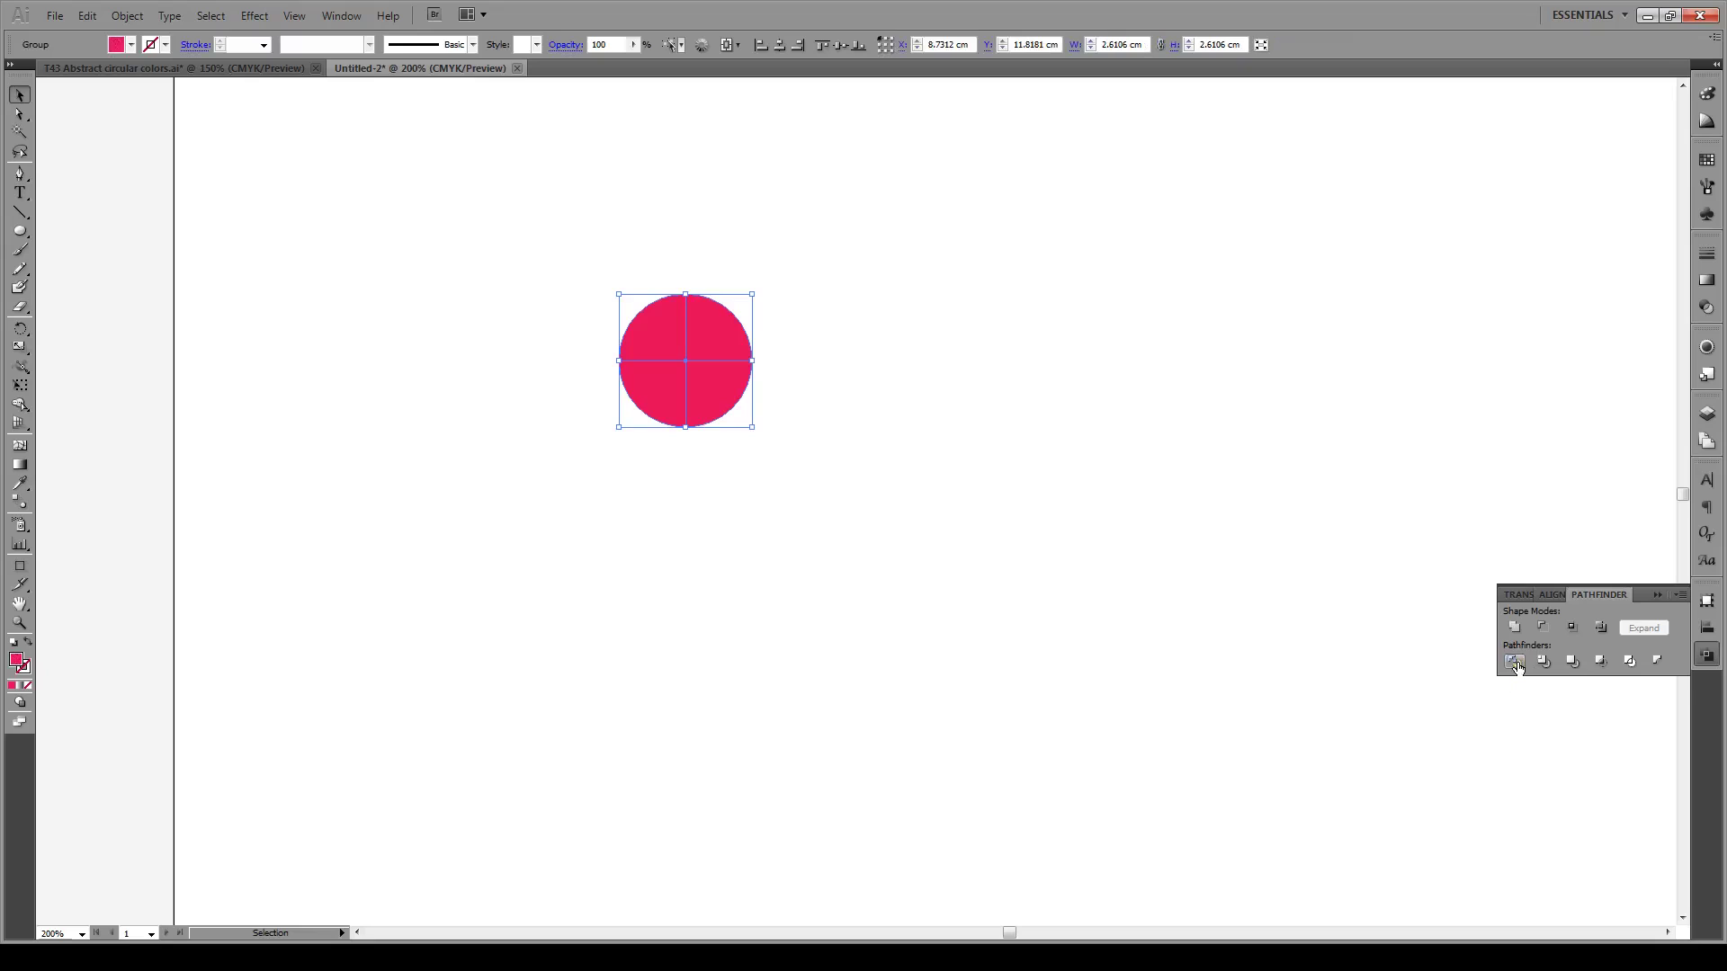
left_click(823, 419)
- Ungroup the divided circle into four quarter pieces and reselect the whole circle
right_click(699, 364)
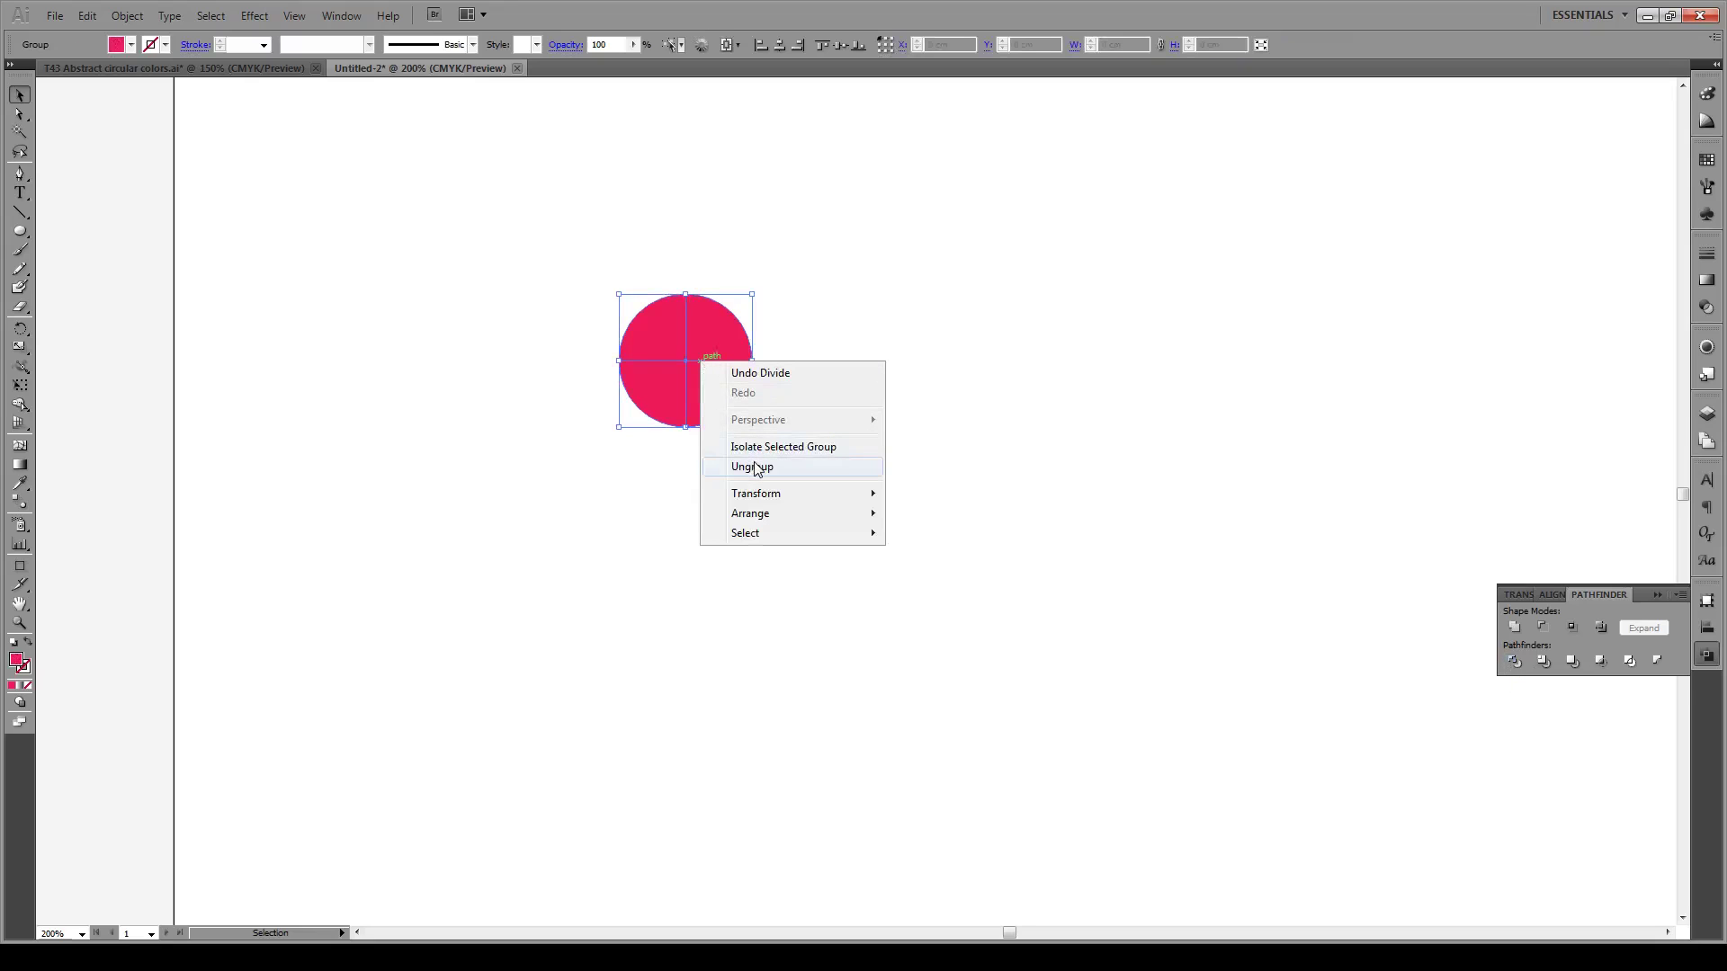
left_click(744, 467)
left_click(728, 389)
left_click(717, 344)
left_click(661, 337)
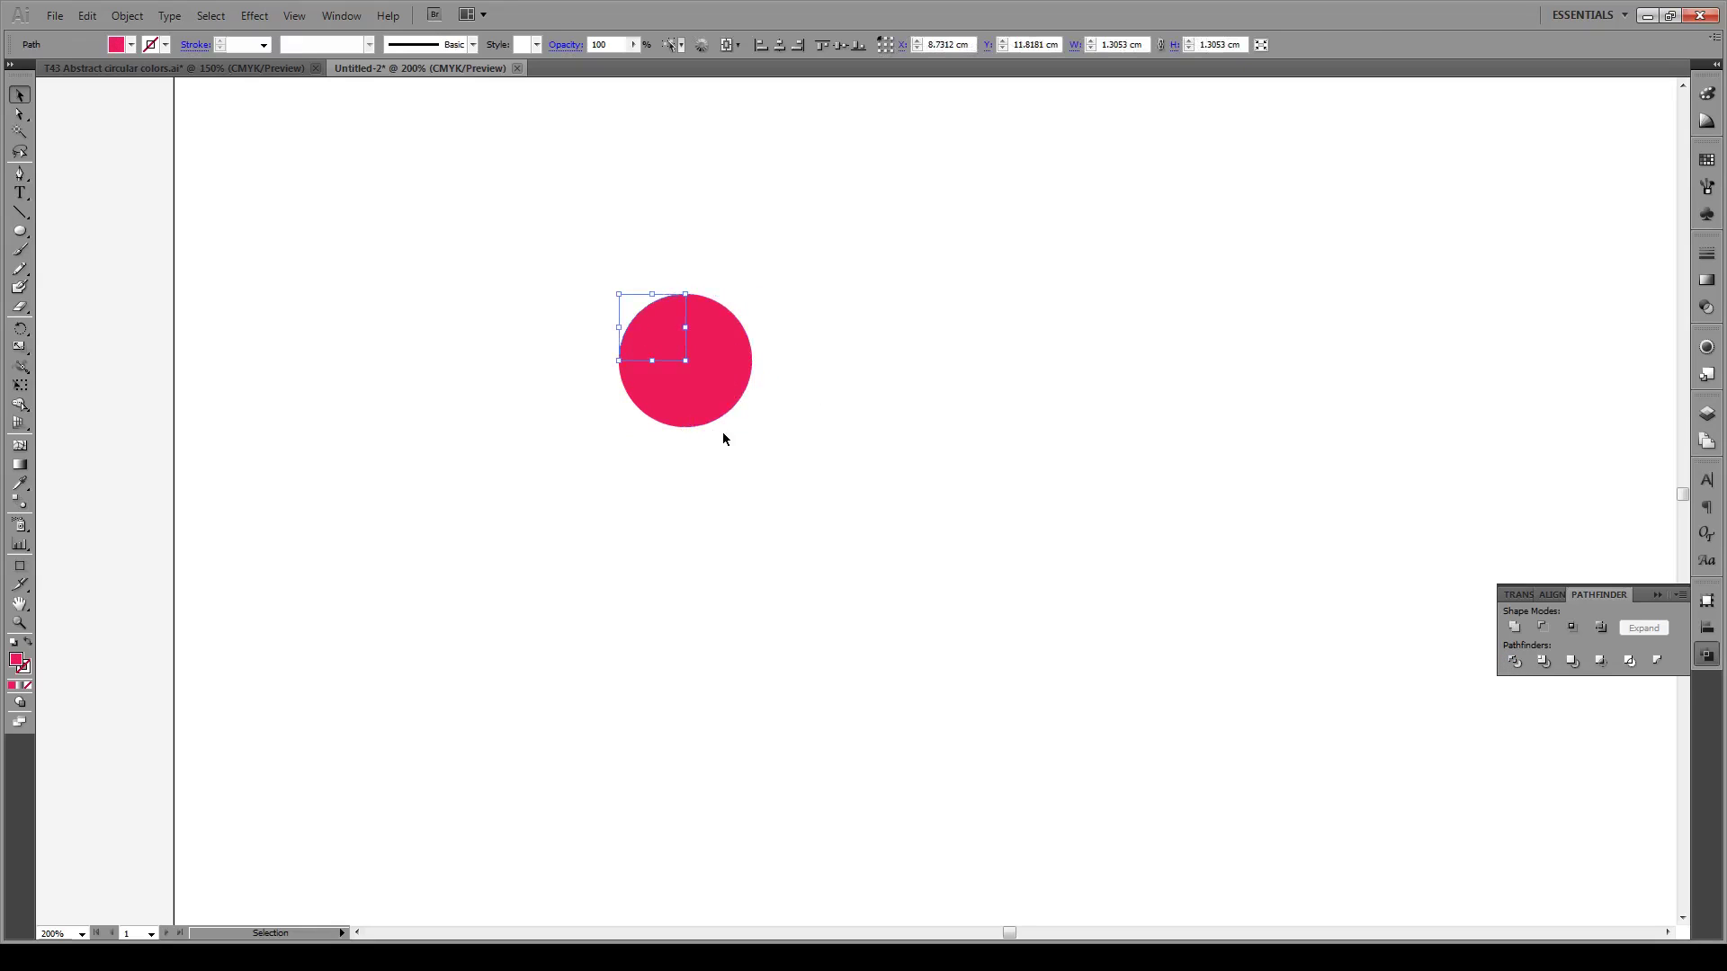
left_click(789, 385)
left_click_drag(853, 248, 597, 450)
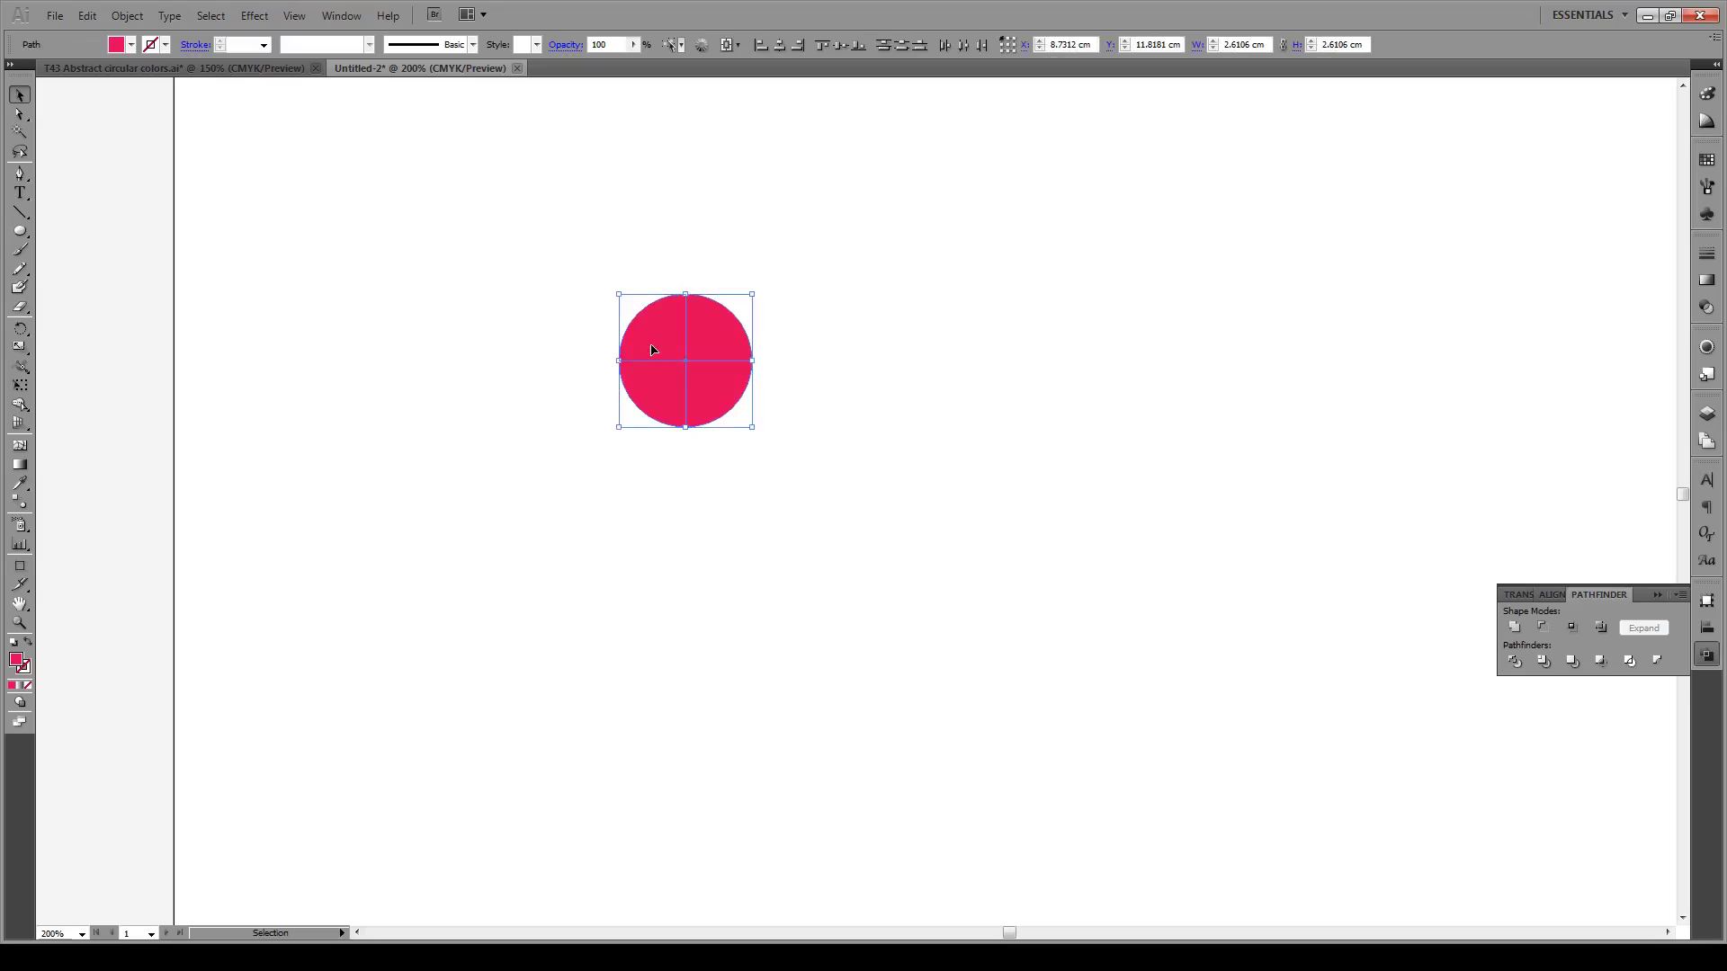
- Alt-drag copies to build a row of eight quartered circles
left_click_drag(652, 353, 790, 354)
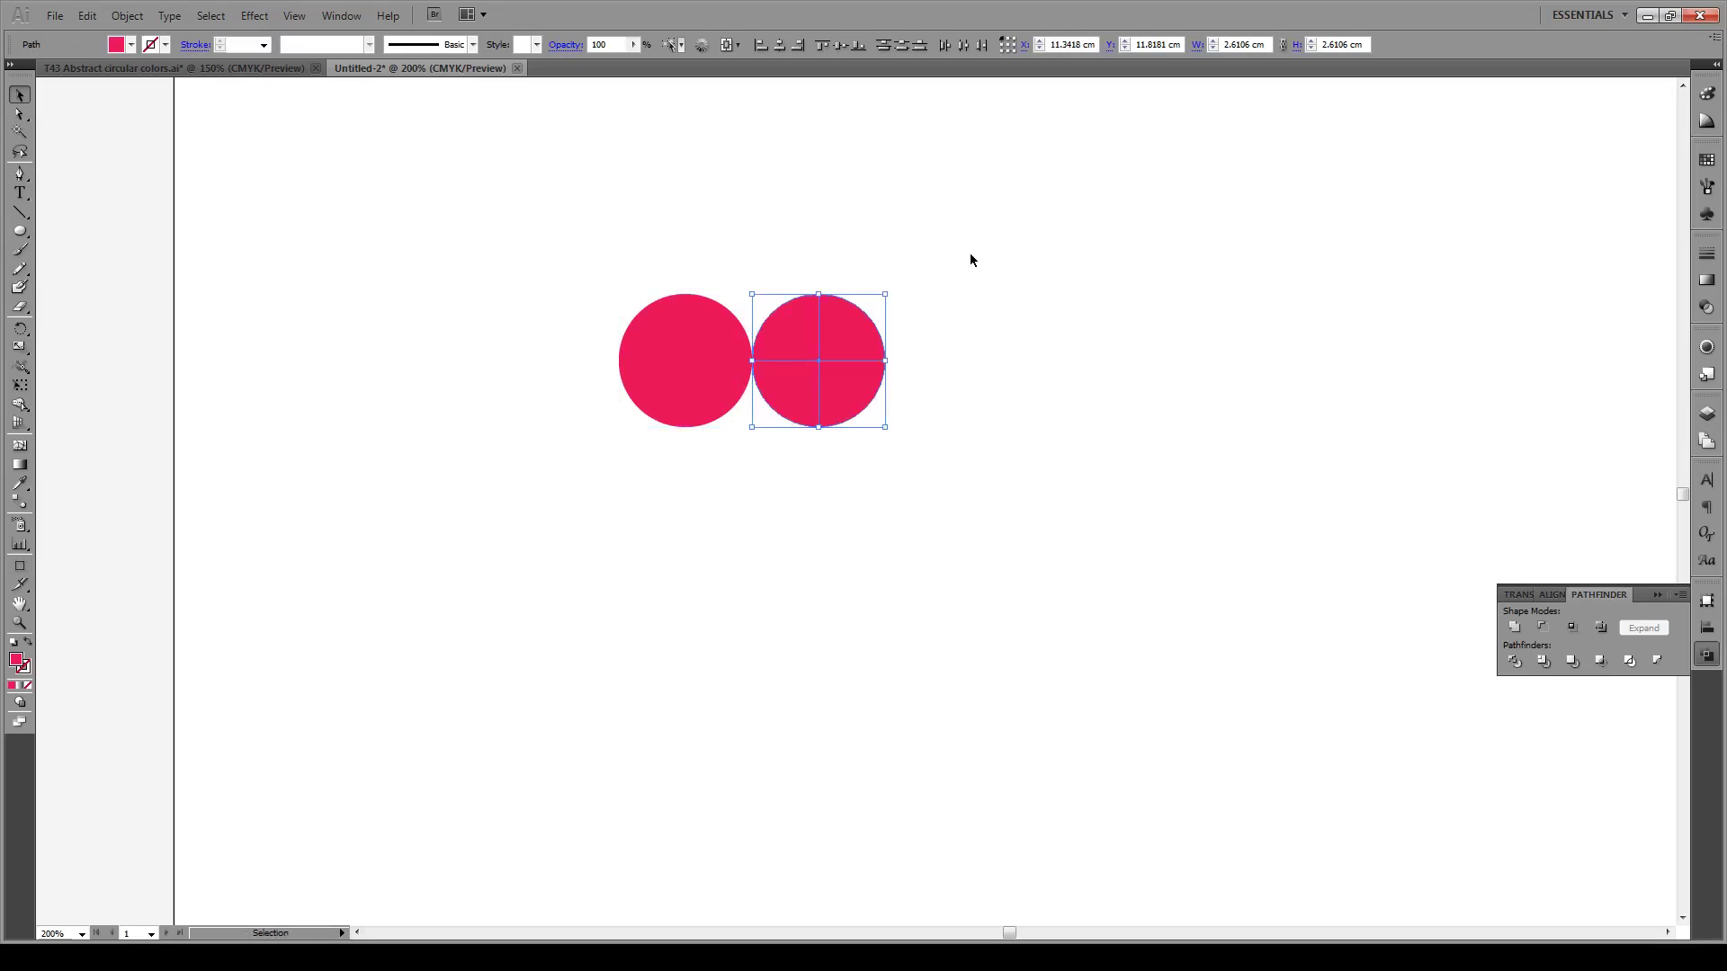
left_click_drag(975, 257, 499, 519)
mouse_move(675, 354)
left_mouse_down()
mouse_move(972, 347)
mouse_move(944, 356)
left_mouse_up()
left_click_drag(1288, 212, 583, 526)
left_click_drag(675, 373, 1205, 370)
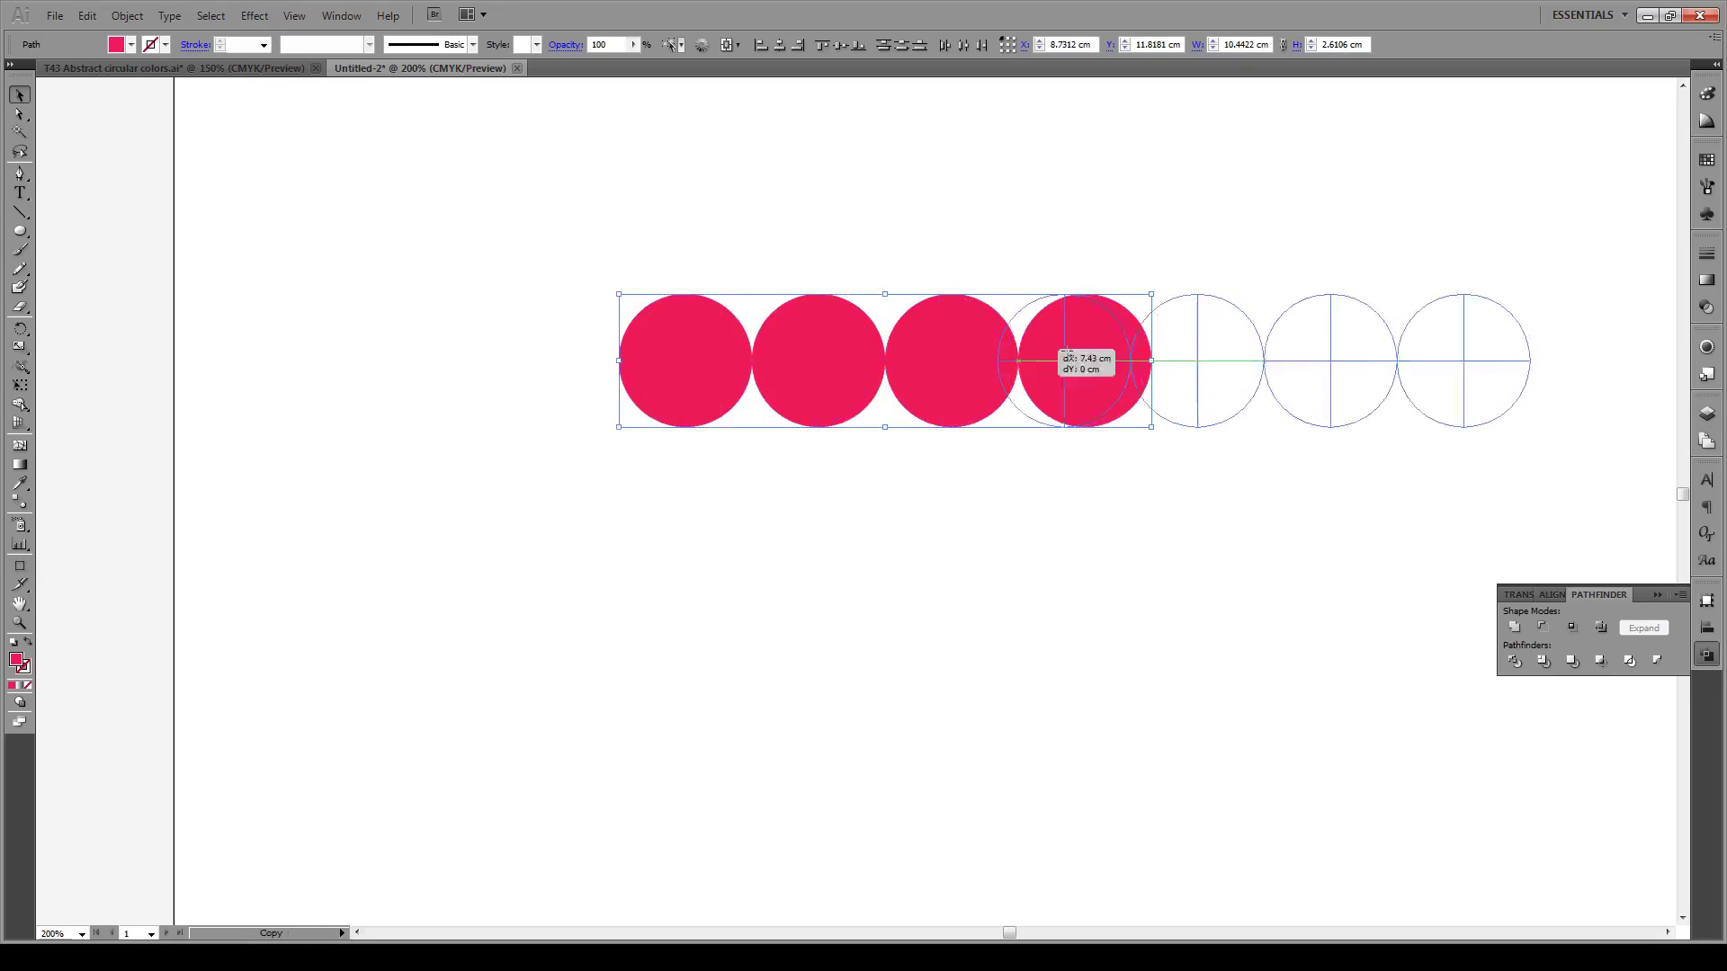
scroll(780, 296, "down", 2, "alt")
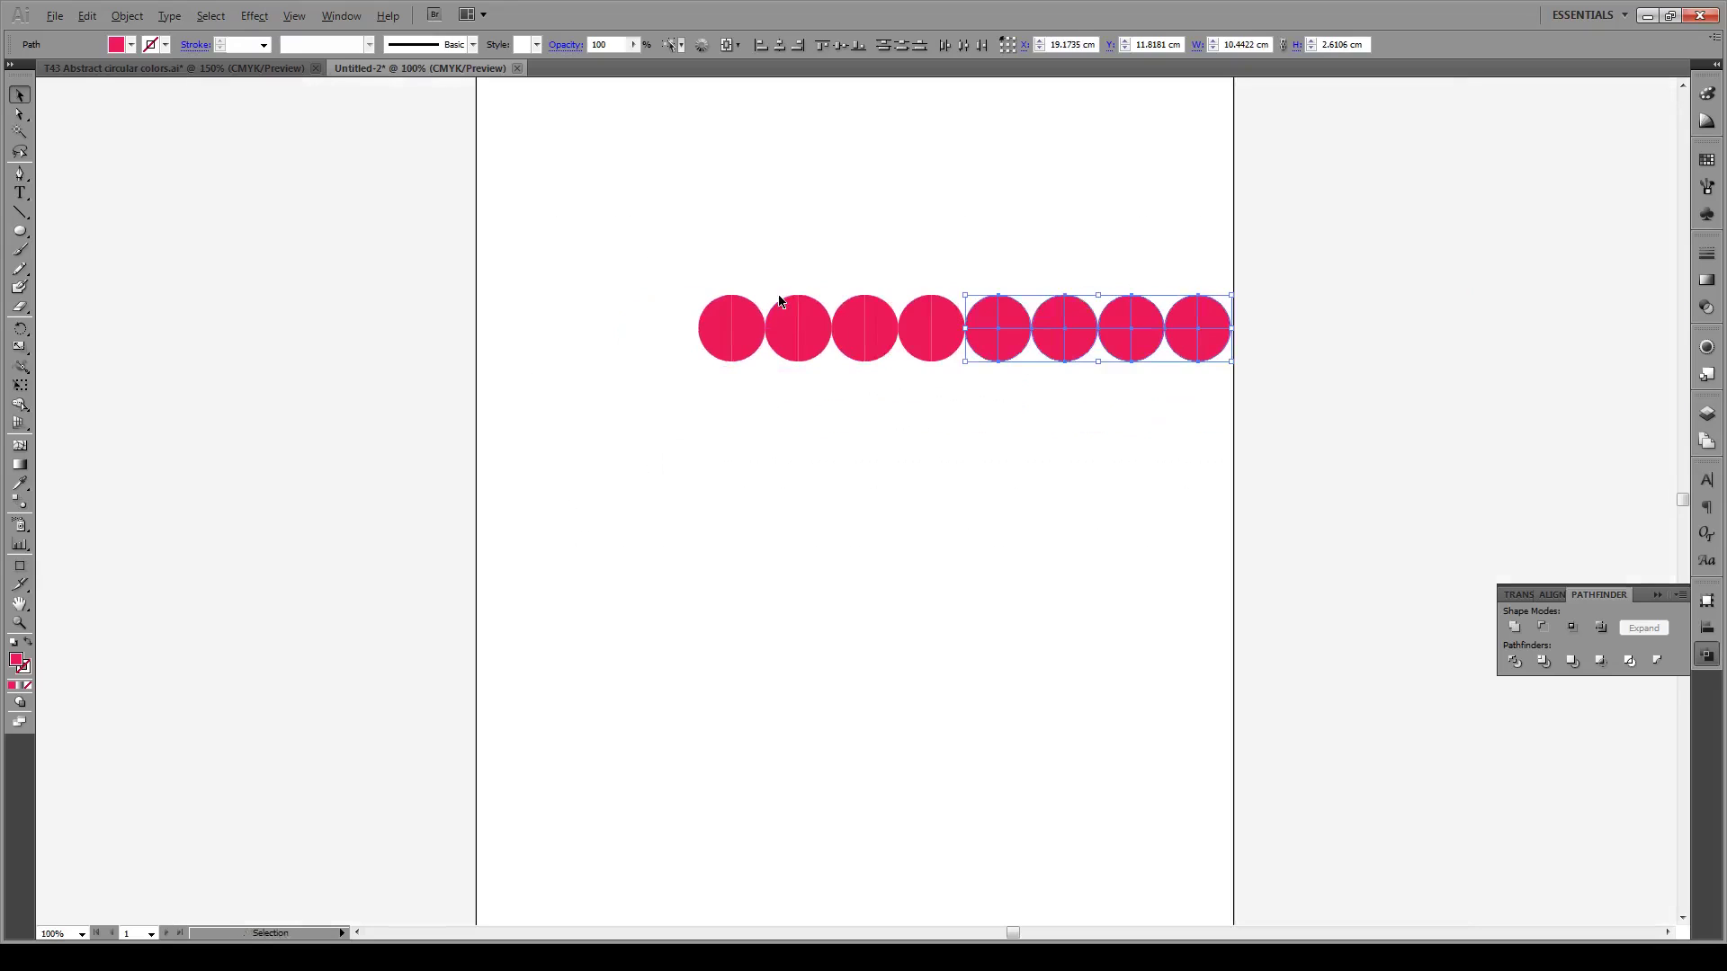
- Duplicate the row downward into eight rows, centre the grid and deselect it
left_click_drag(1235, 269, 684, 368)
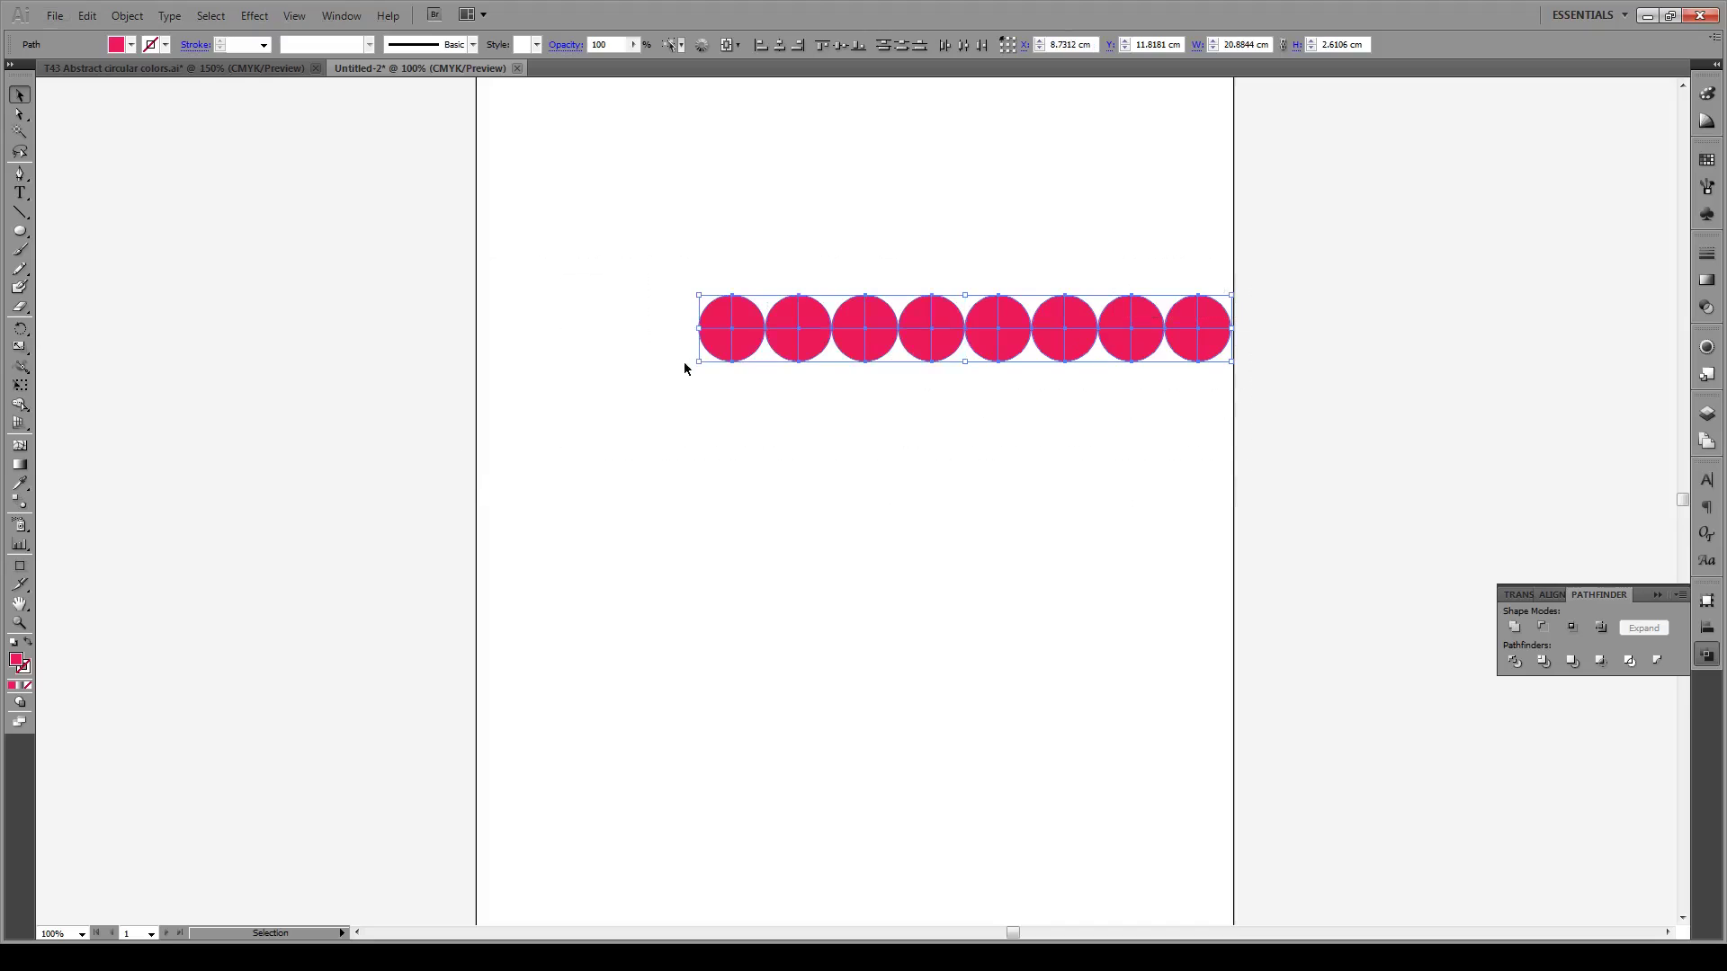
left_click_drag(756, 320, 756, 387, "alt")
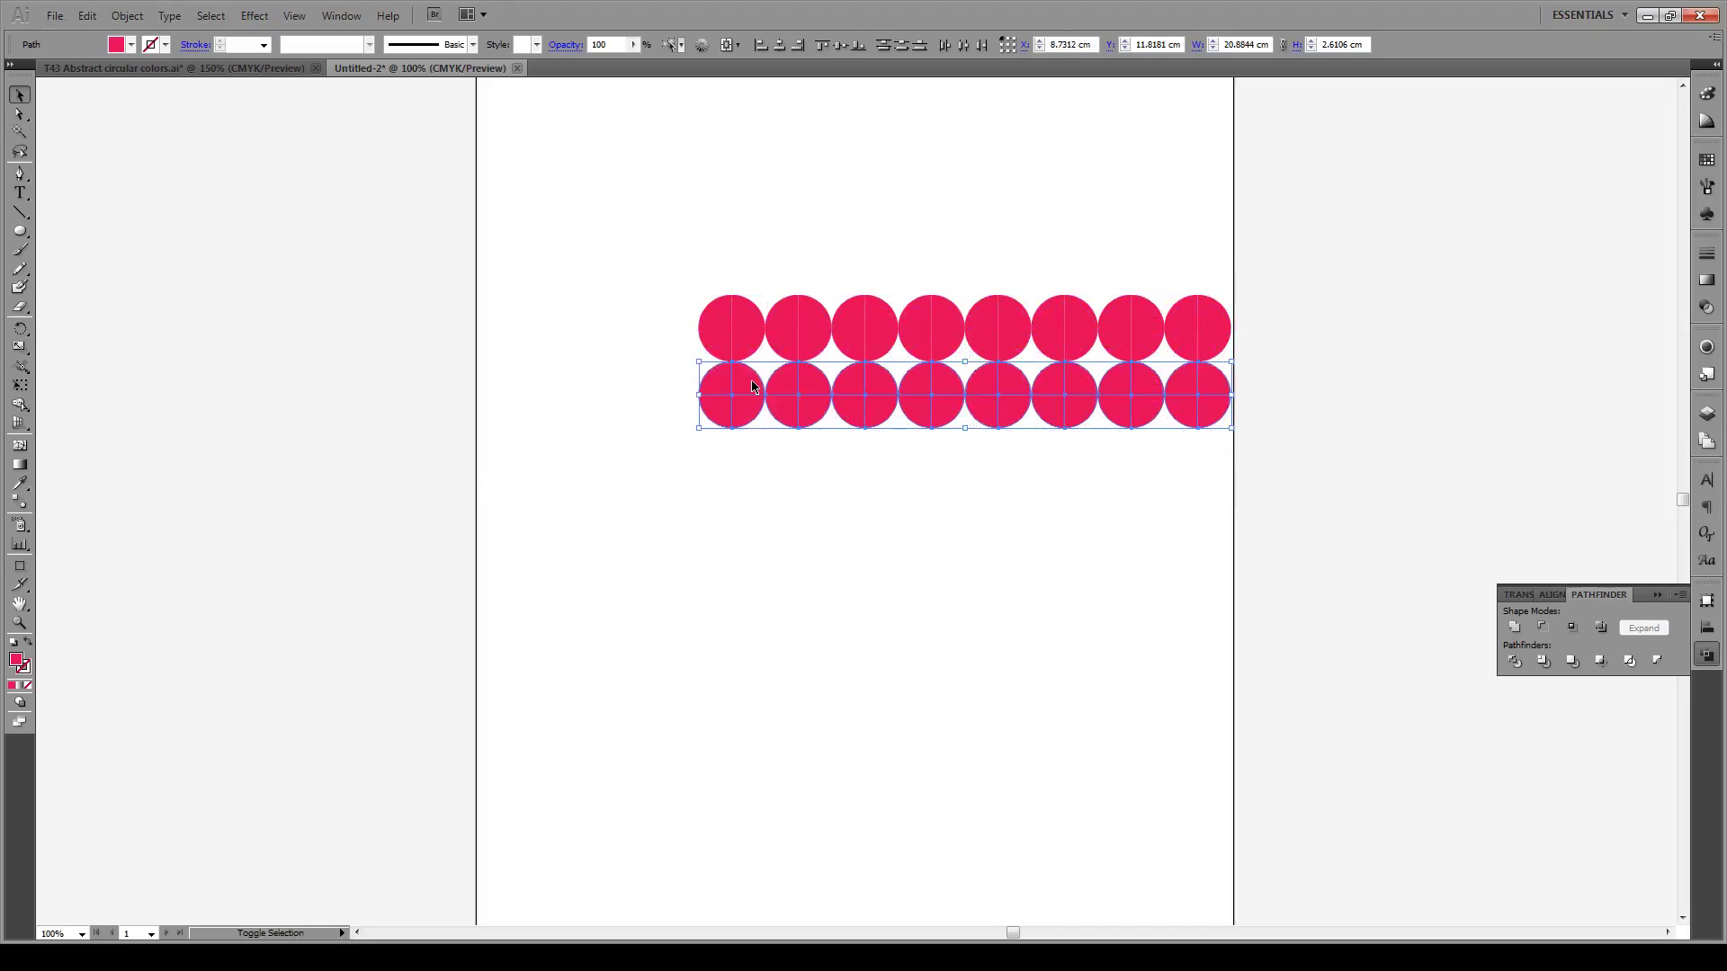
left_click_drag(1296, 240, 744, 537)
left_click_drag(742, 344, 742, 482, "alt+shift")
left_click_drag(1323, 245, 625, 558)
left_click_drag(751, 355, 752, 620, "alt+shift")
left_click_drag(1285, 239, 631, 882)
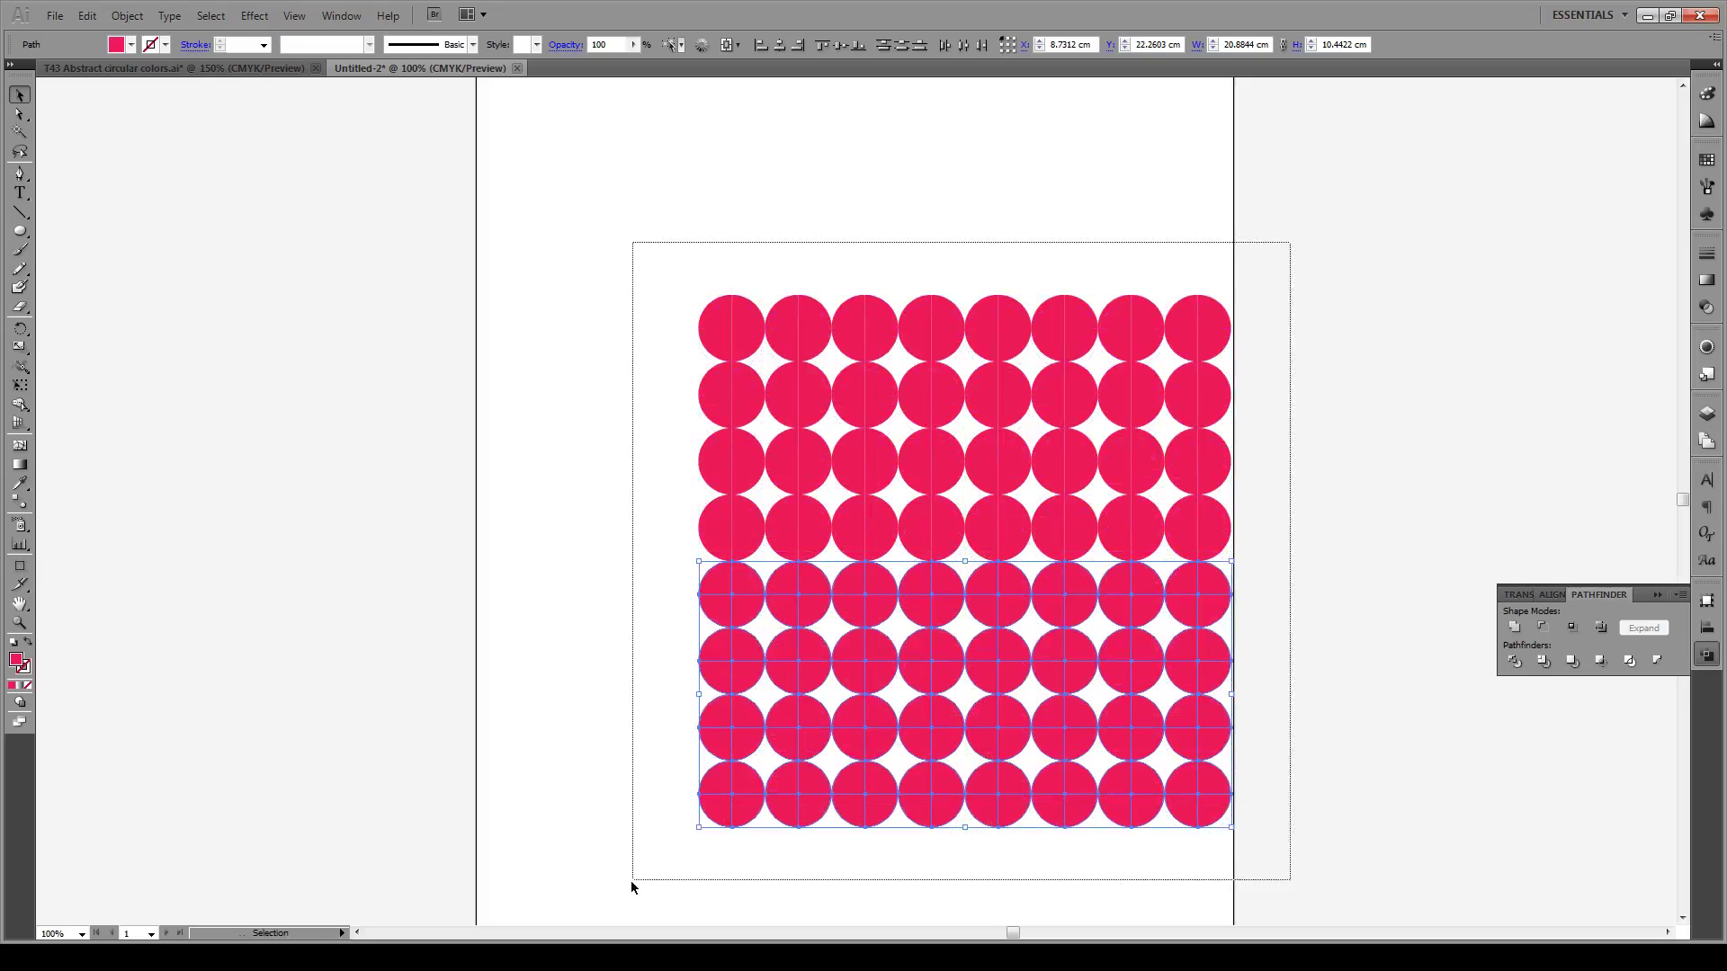
left_click_drag(940, 517, 830, 516)
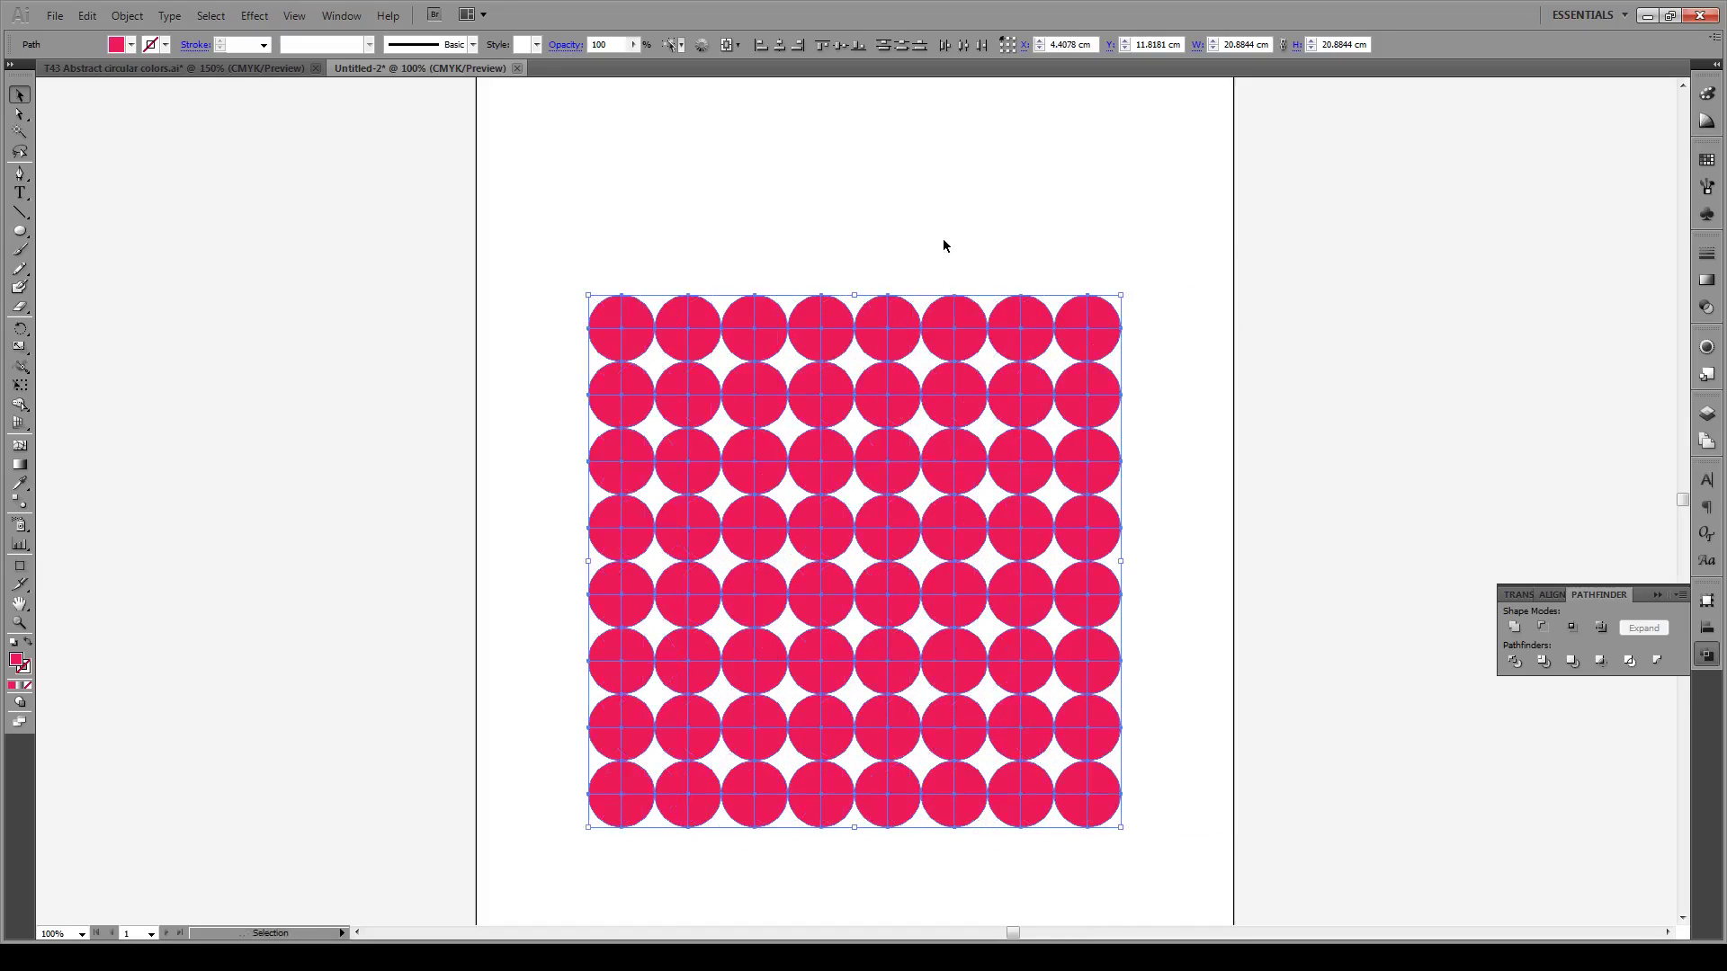
left_click(943, 238)
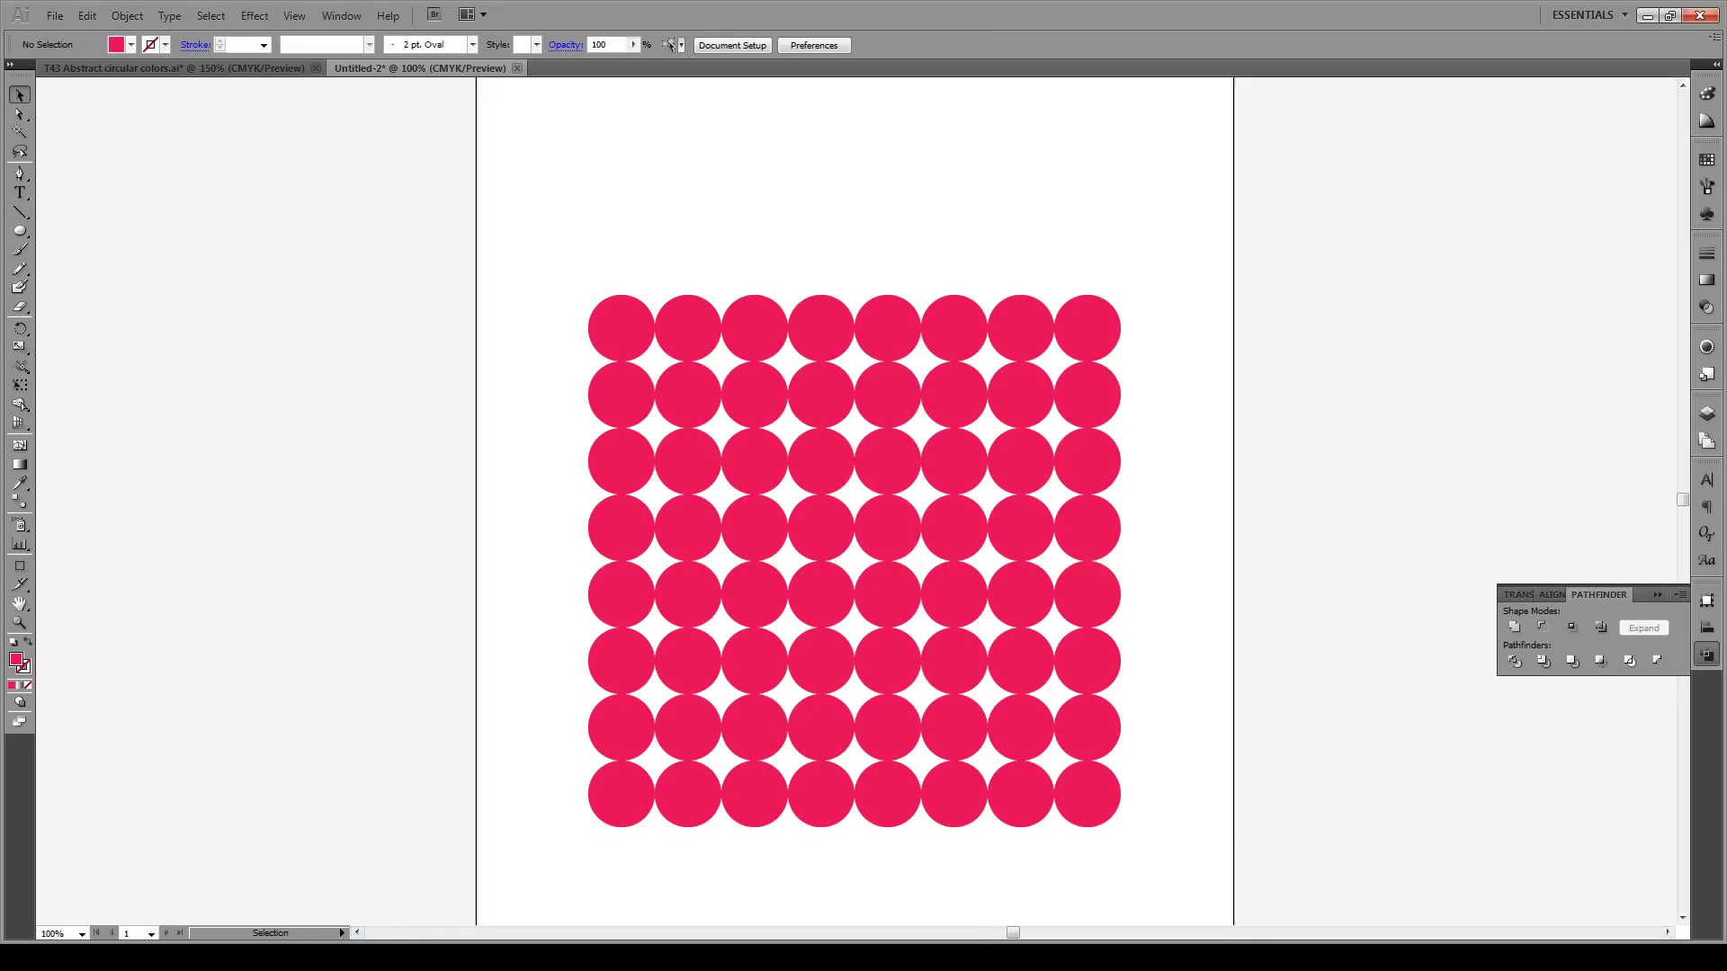
- Bring up Notepad's Save As dialog for the script with the All Files type
key("alt+Tab")
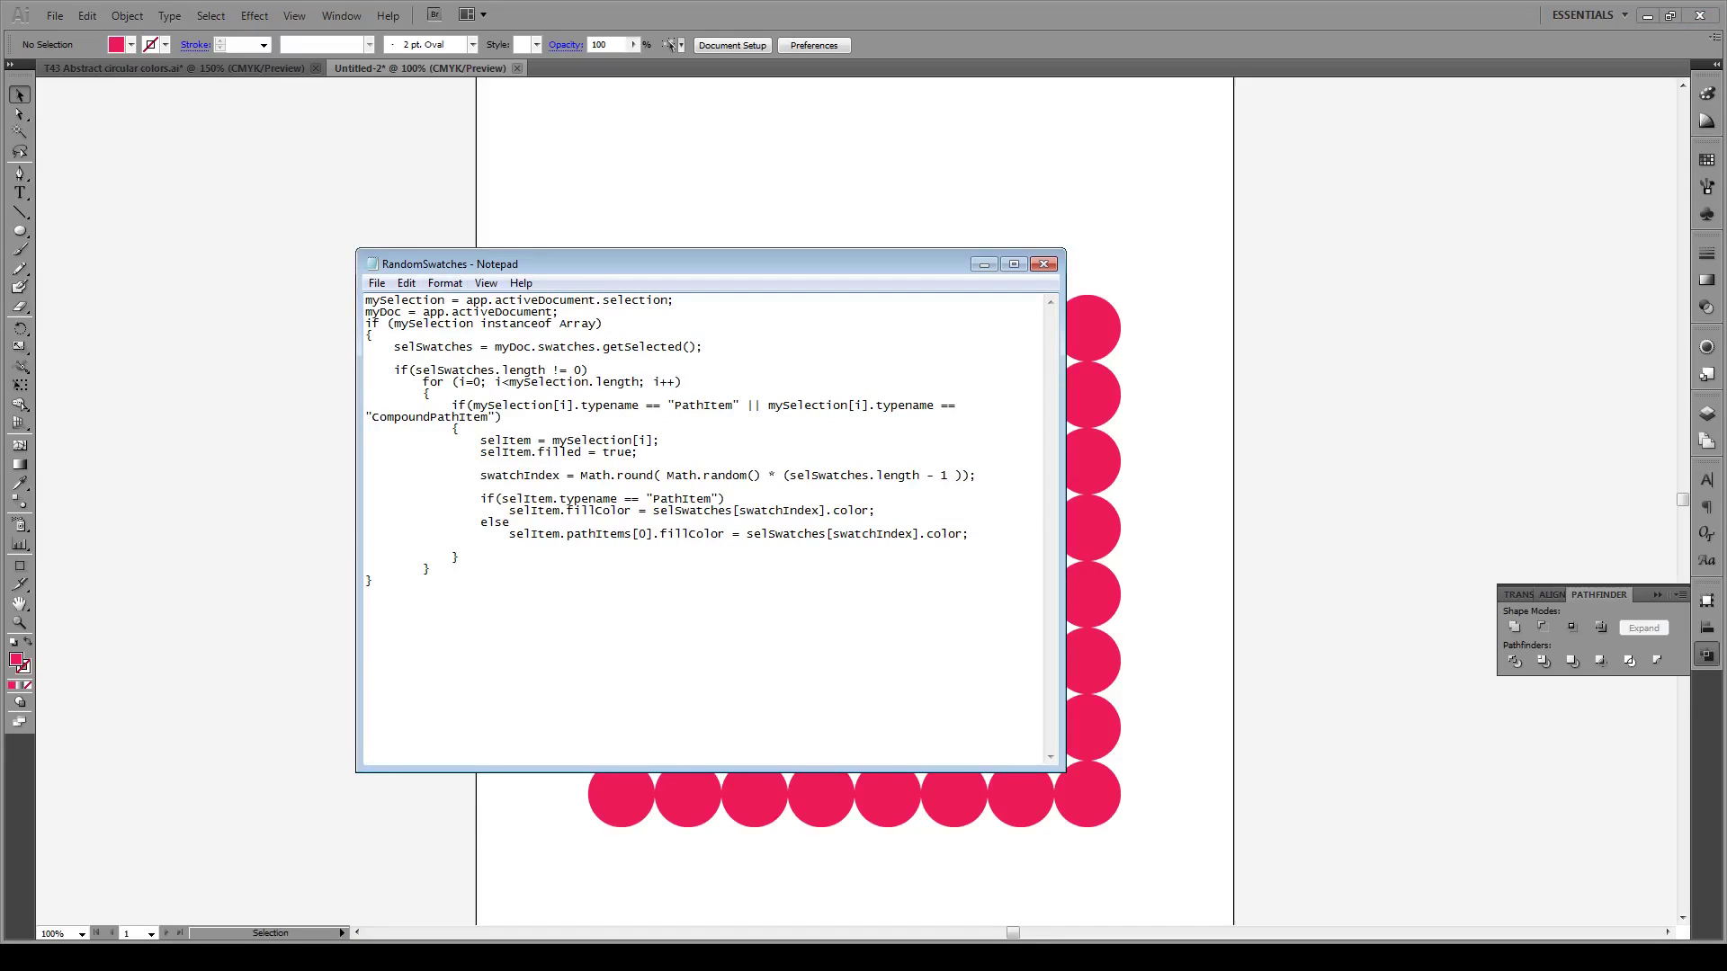
key("Left")
key("Down")
key("Down")
key("Down")
key("Return")
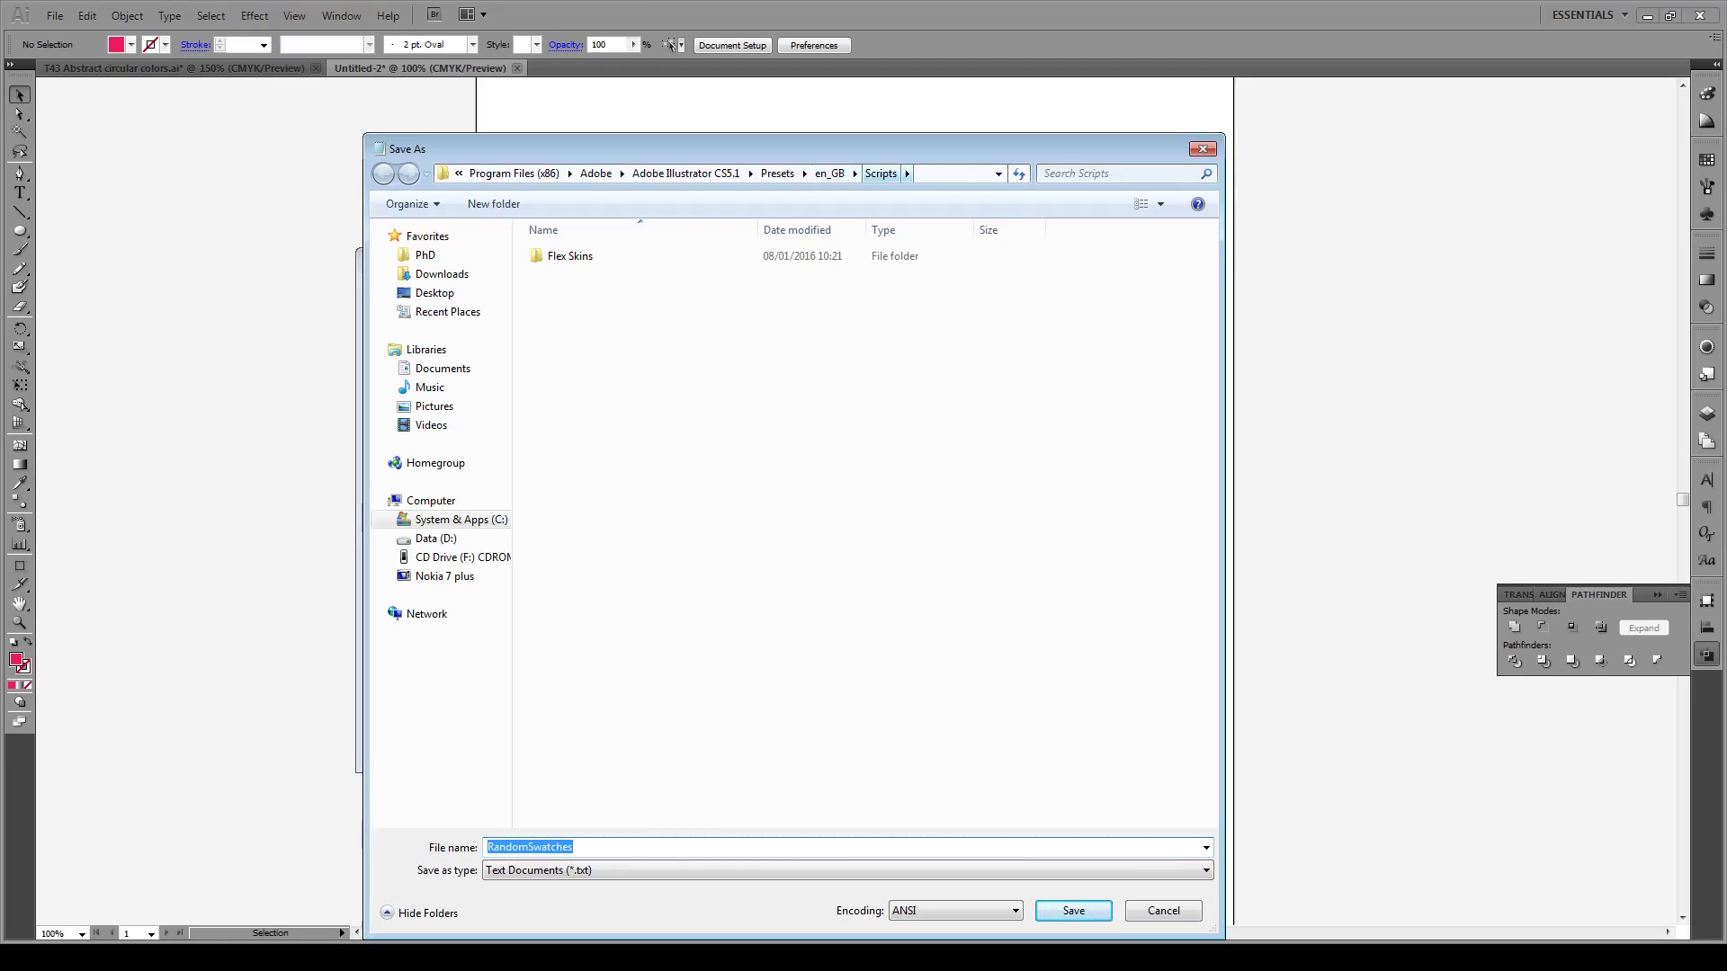
left_click(848, 870)
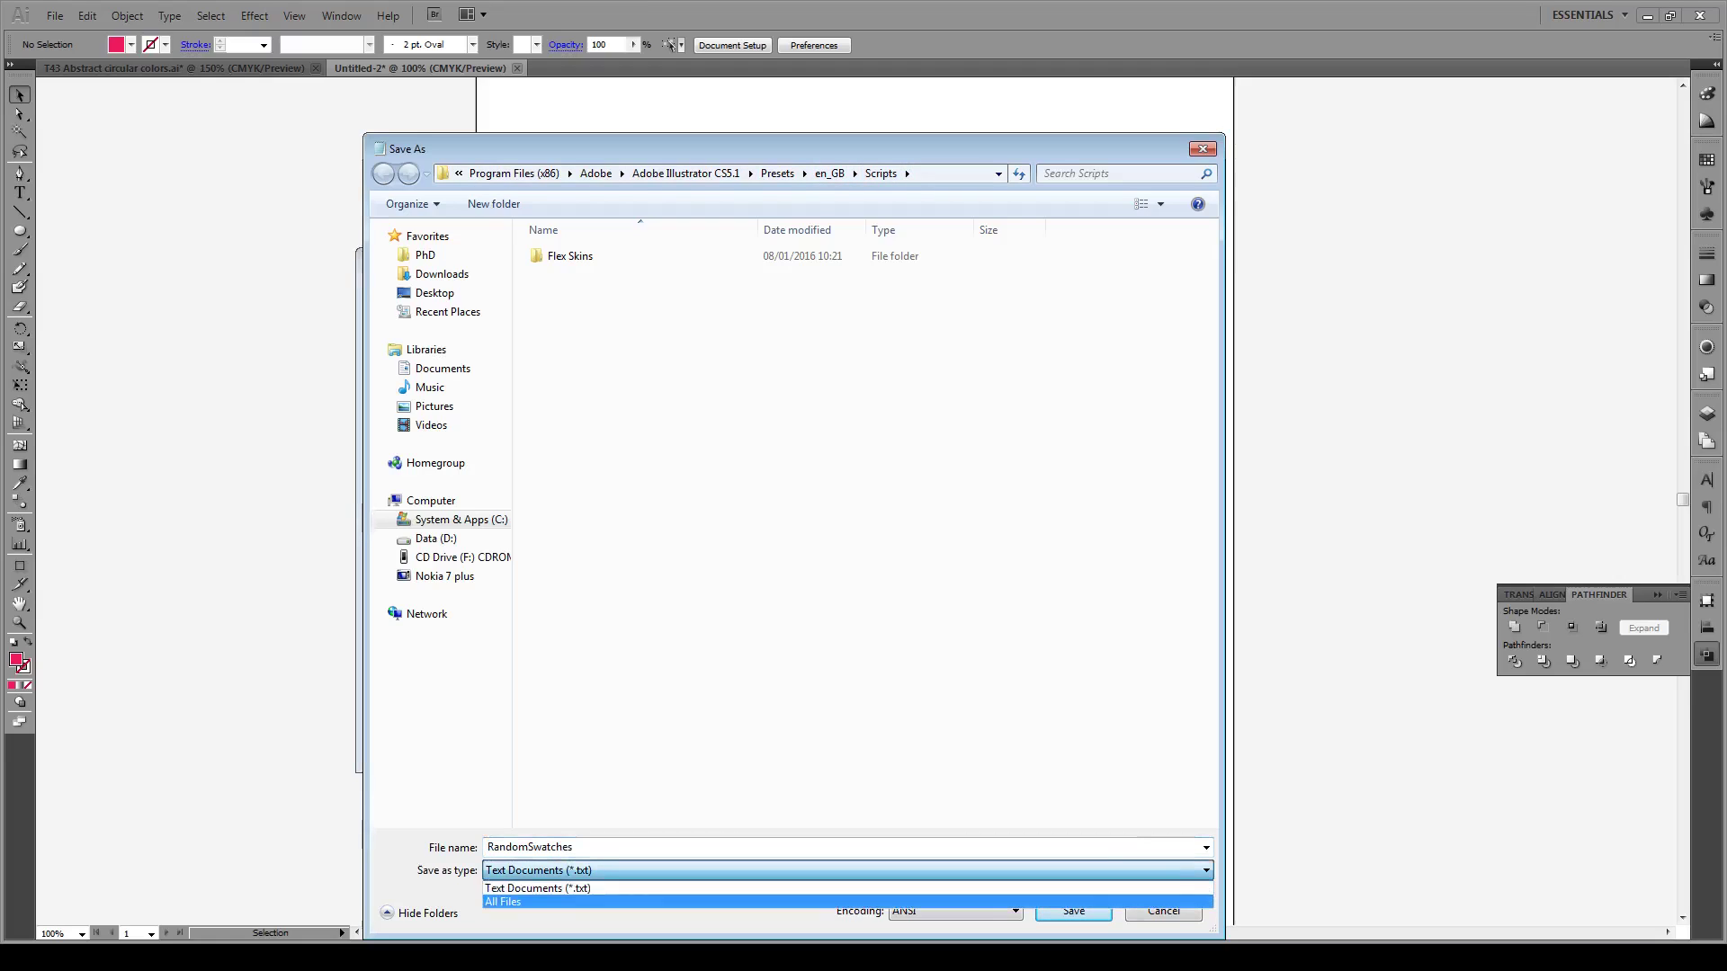
left_click(540, 902)
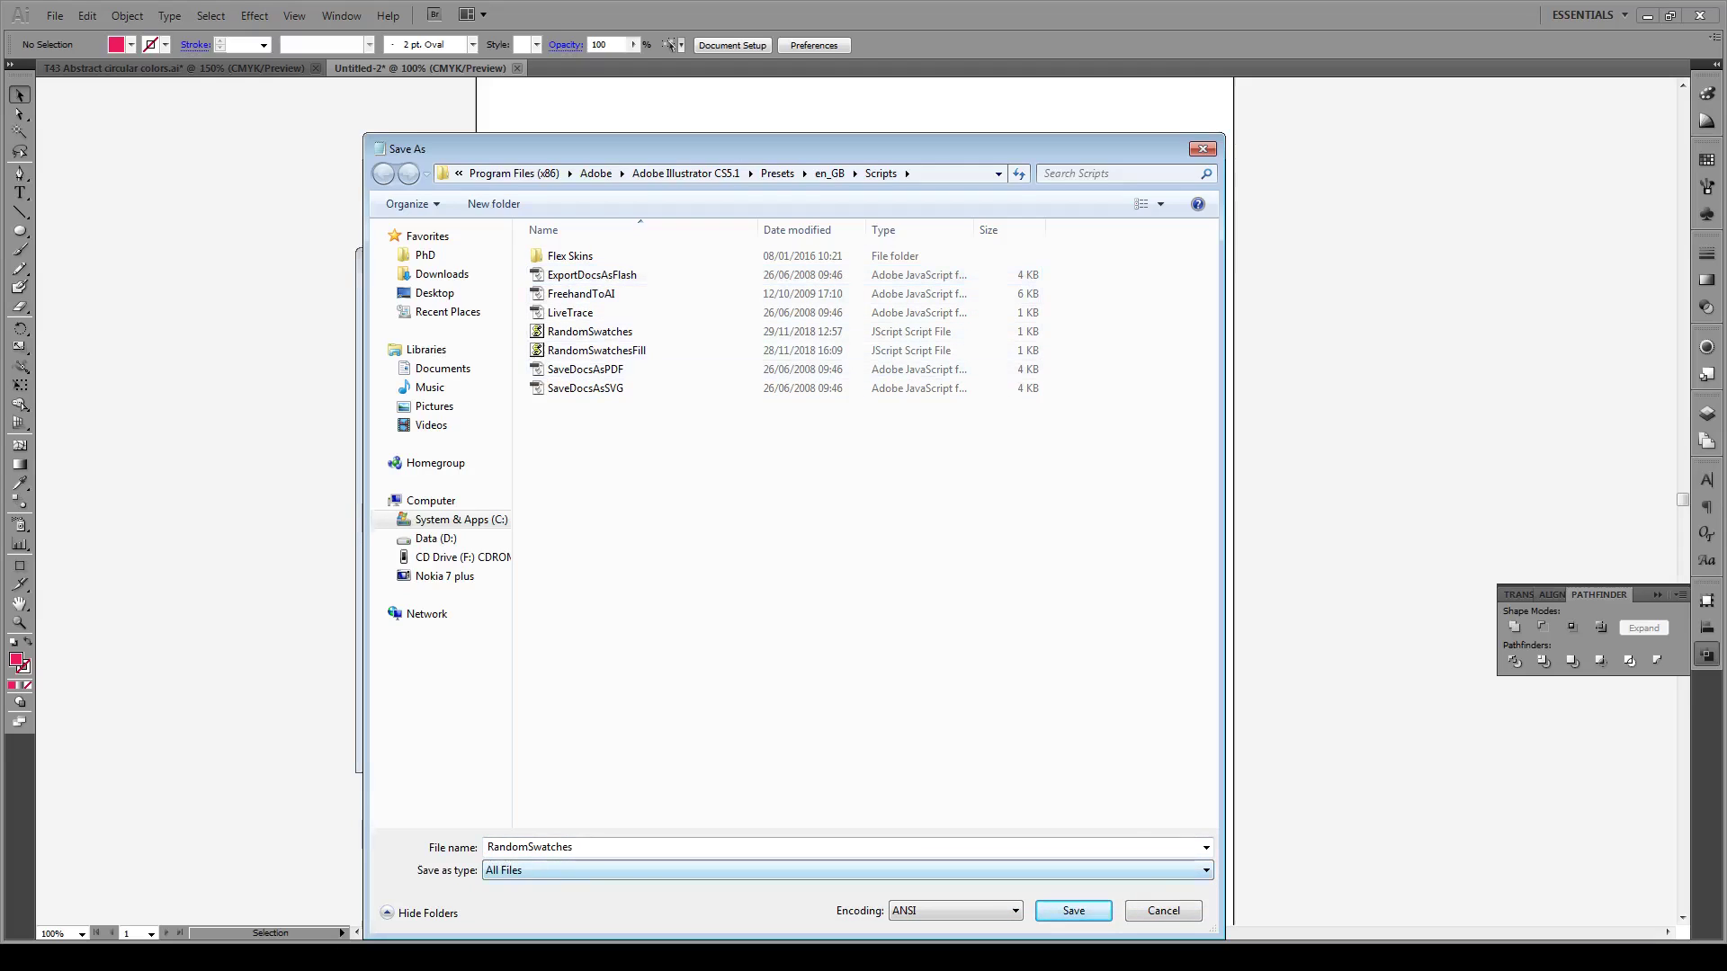
- Save as RandomSwatches.js, replacing the existing file, and minimize Notepad
key("shift+Tab")
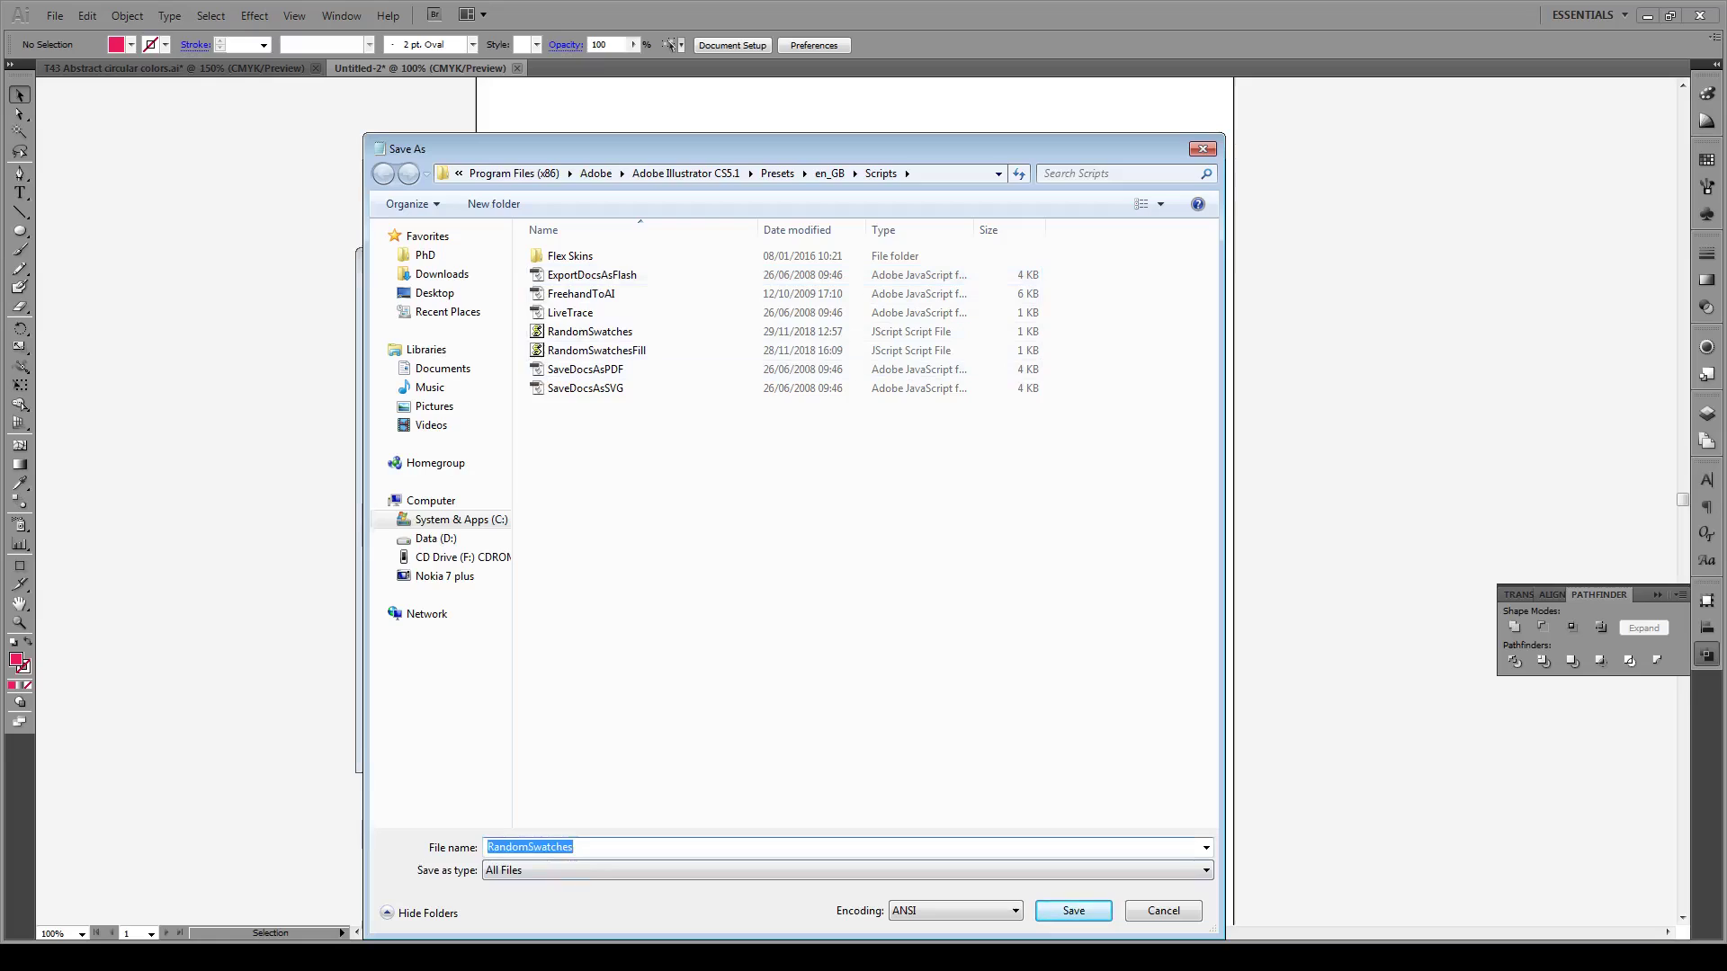
key("End")
type(".js")
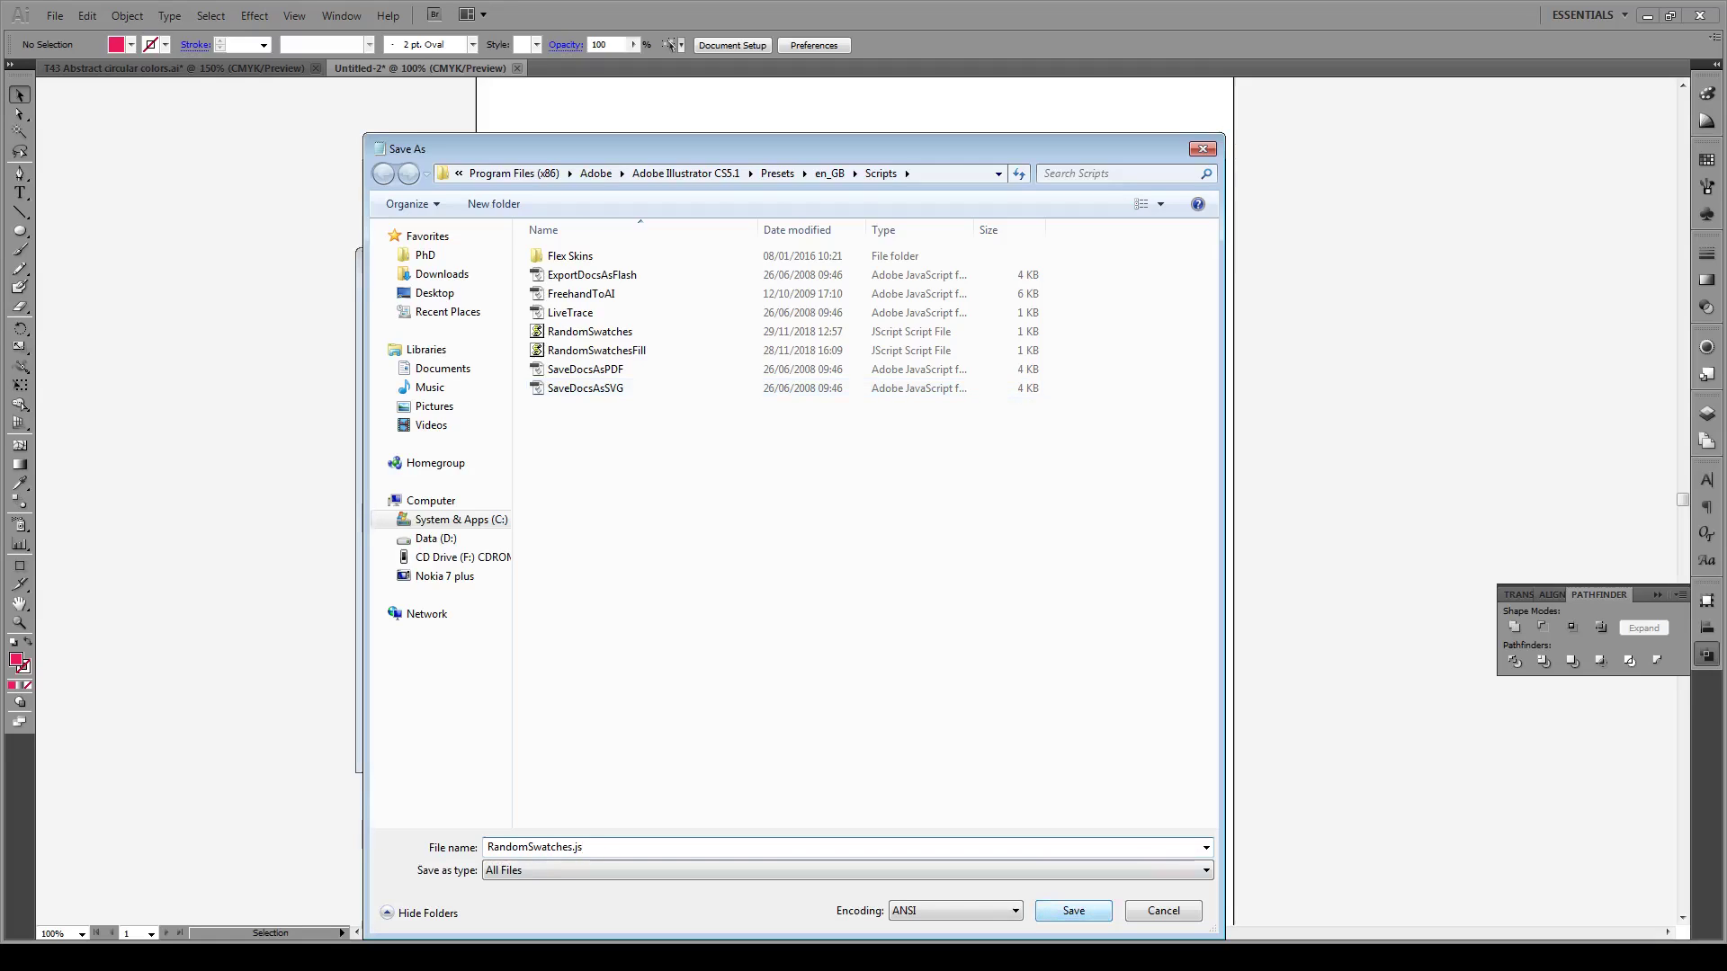
left_click(1073, 910)
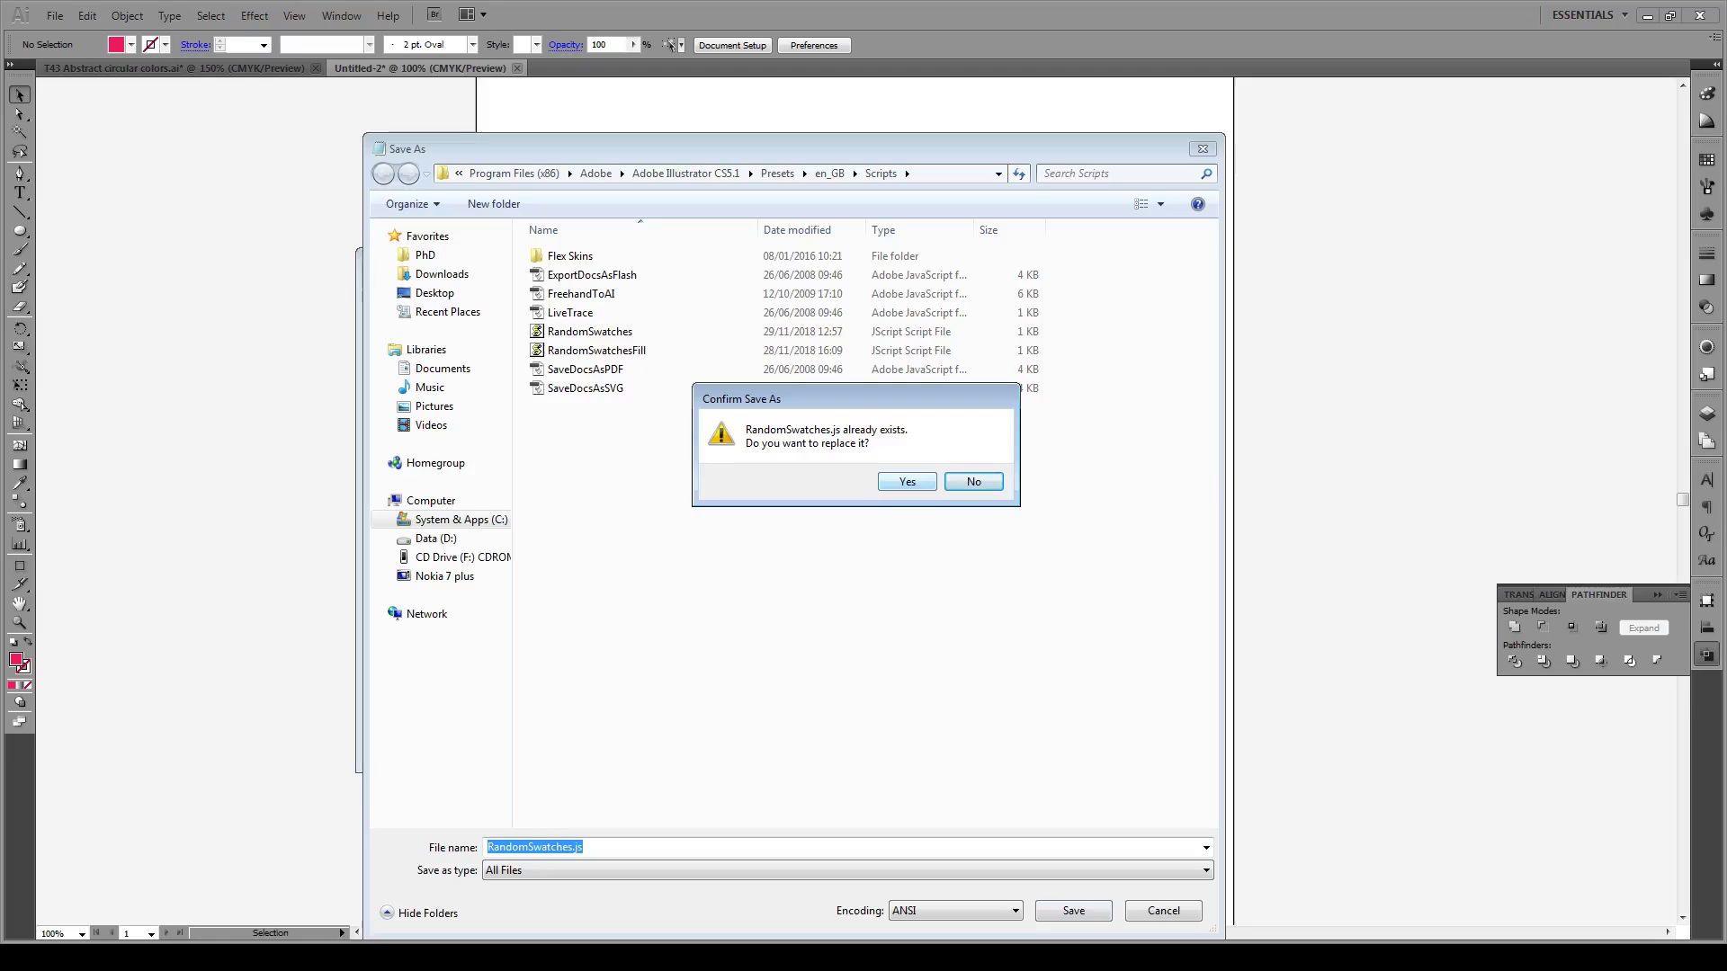
left_click(907, 481)
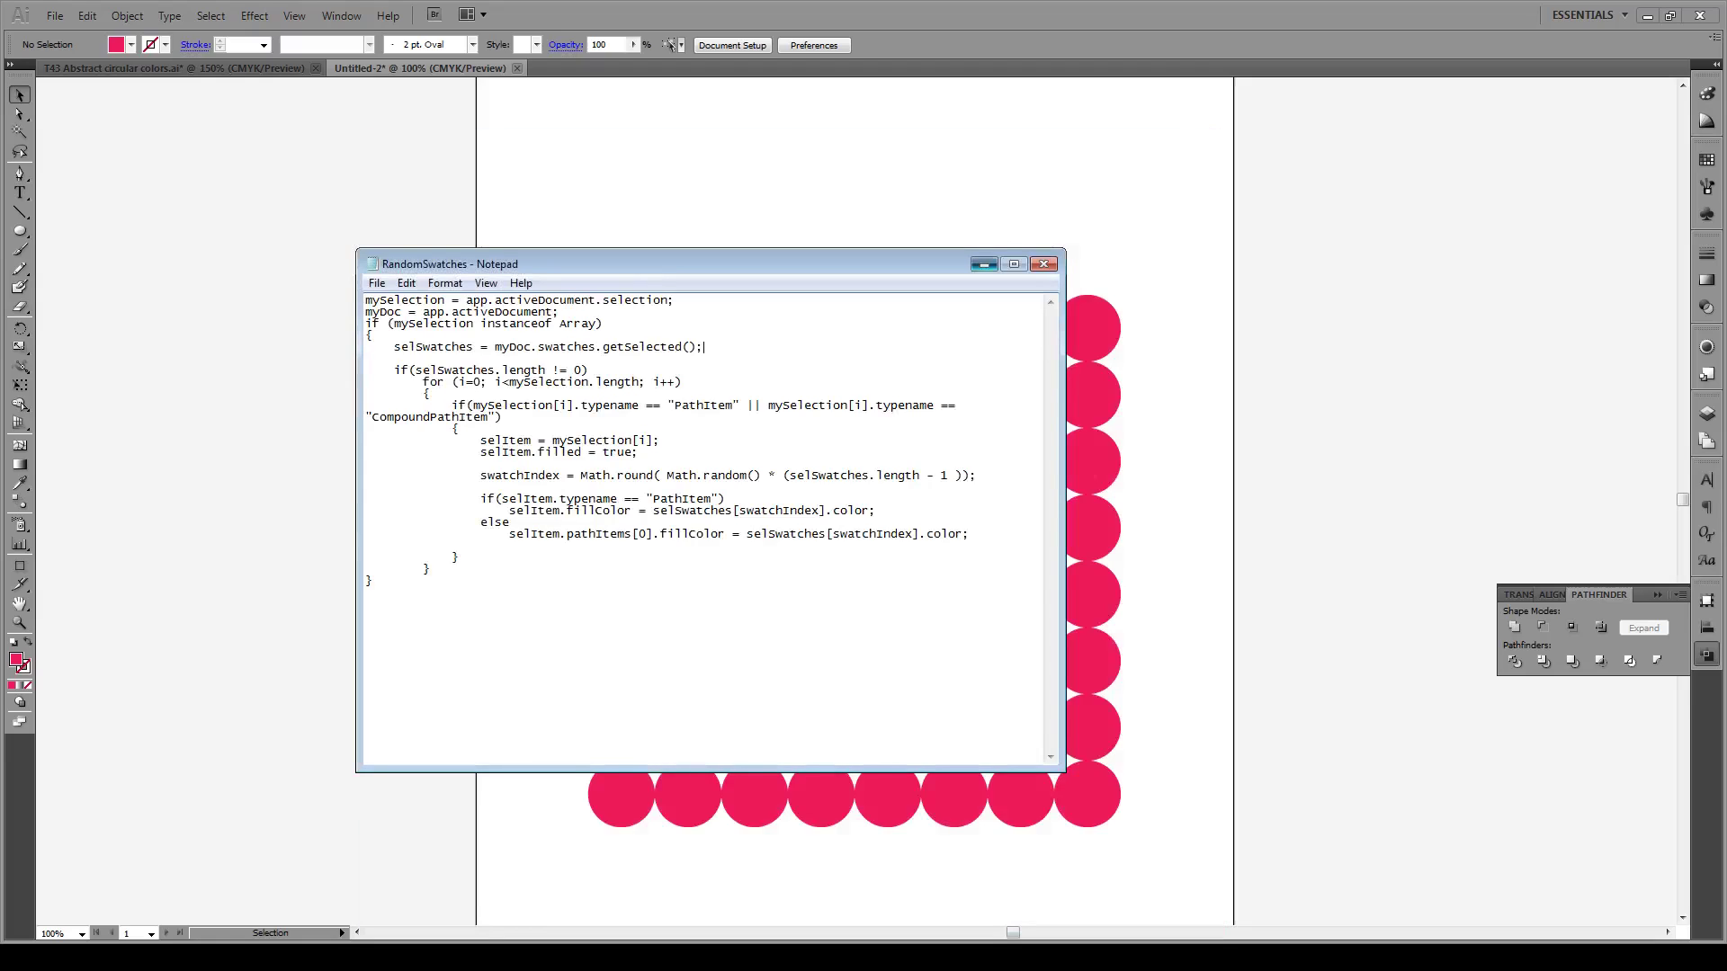
left_click(984, 263)
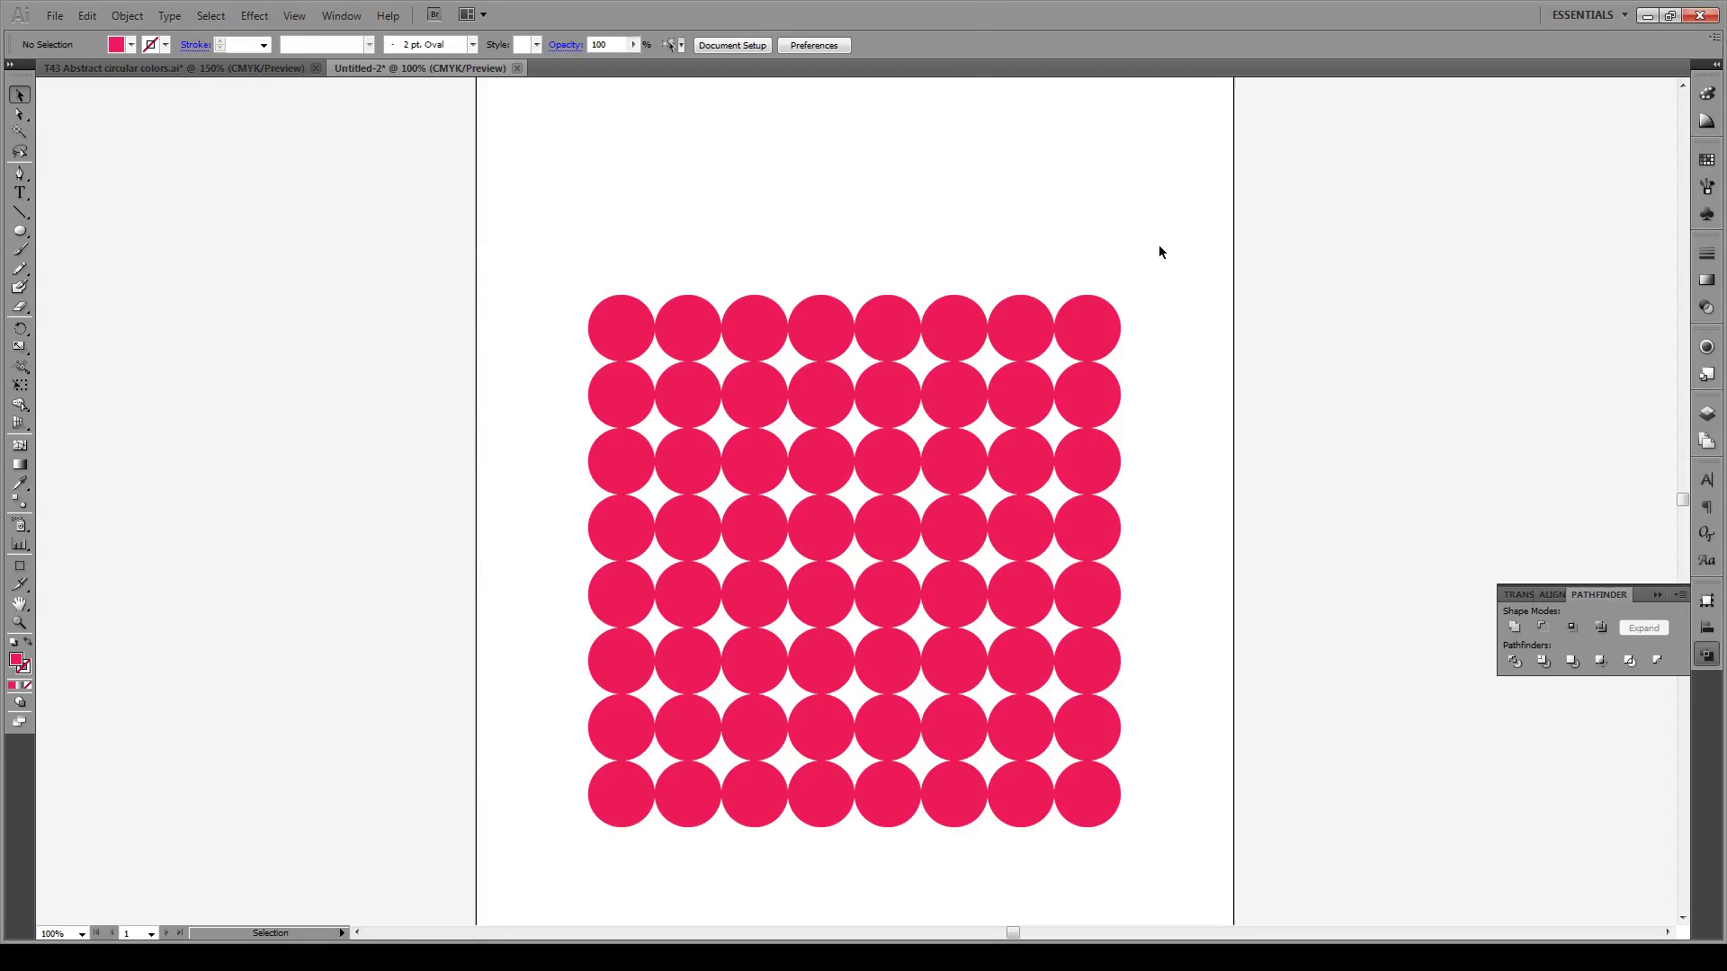
- Select the whole eight-by-eight grid and pick the blue-green swatches plus White
left_click_drag(1180, 229, 575, 887)
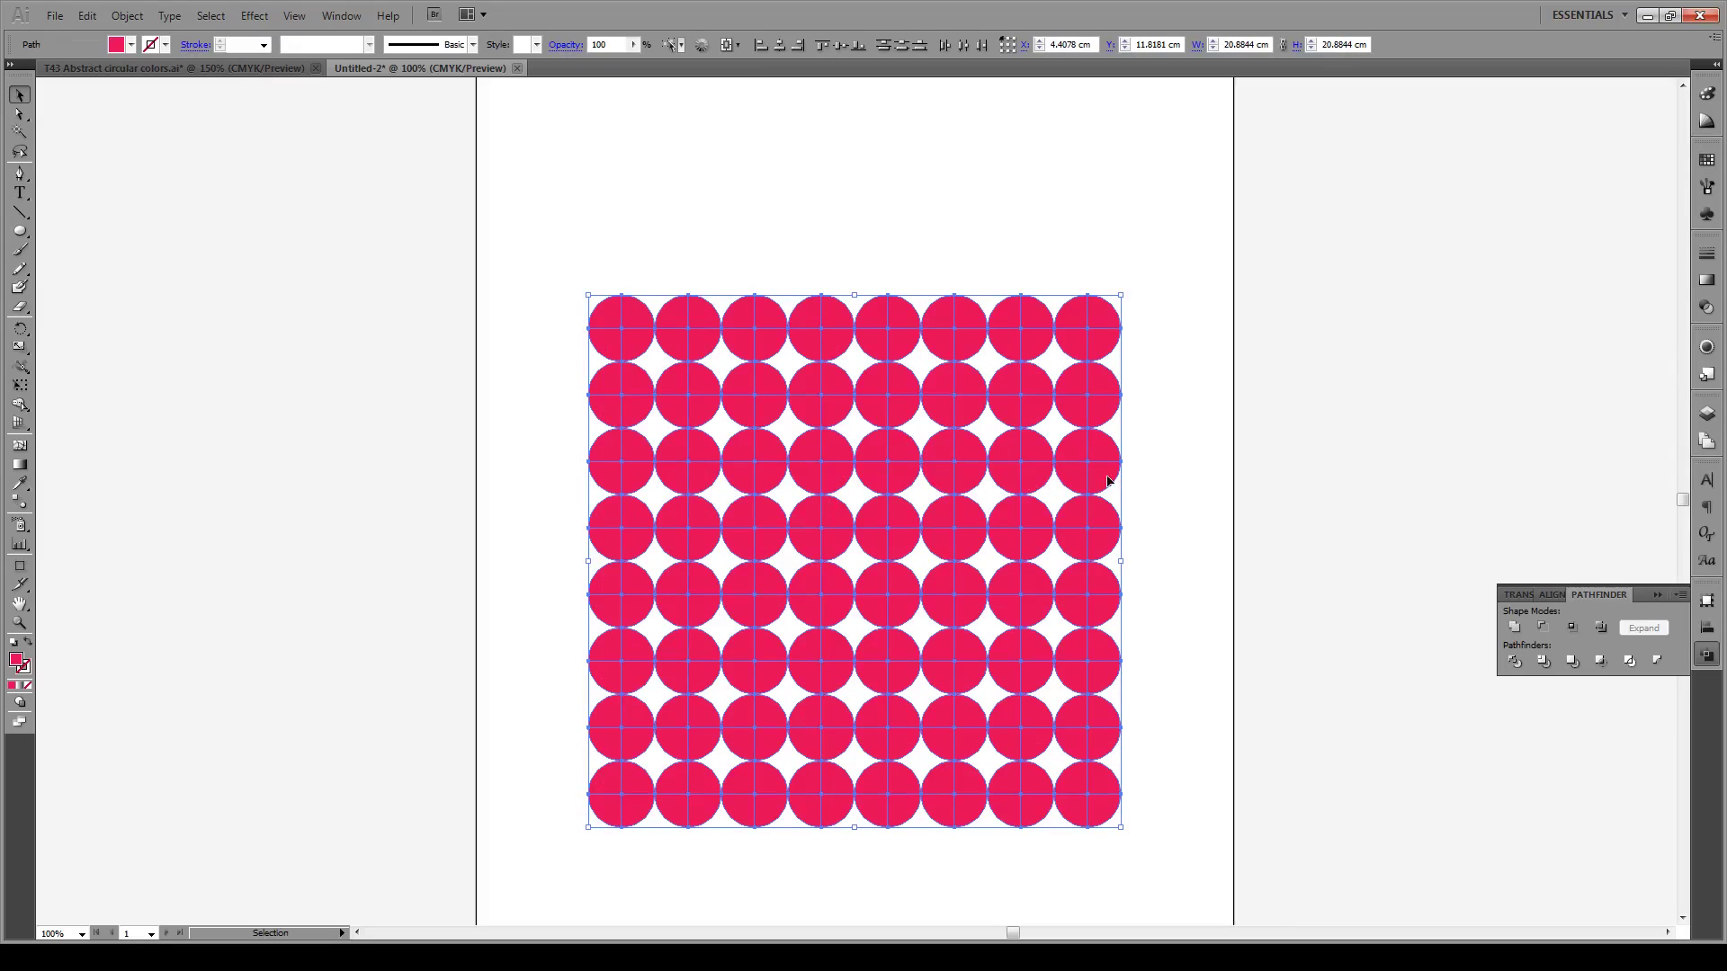
left_click(1706, 161)
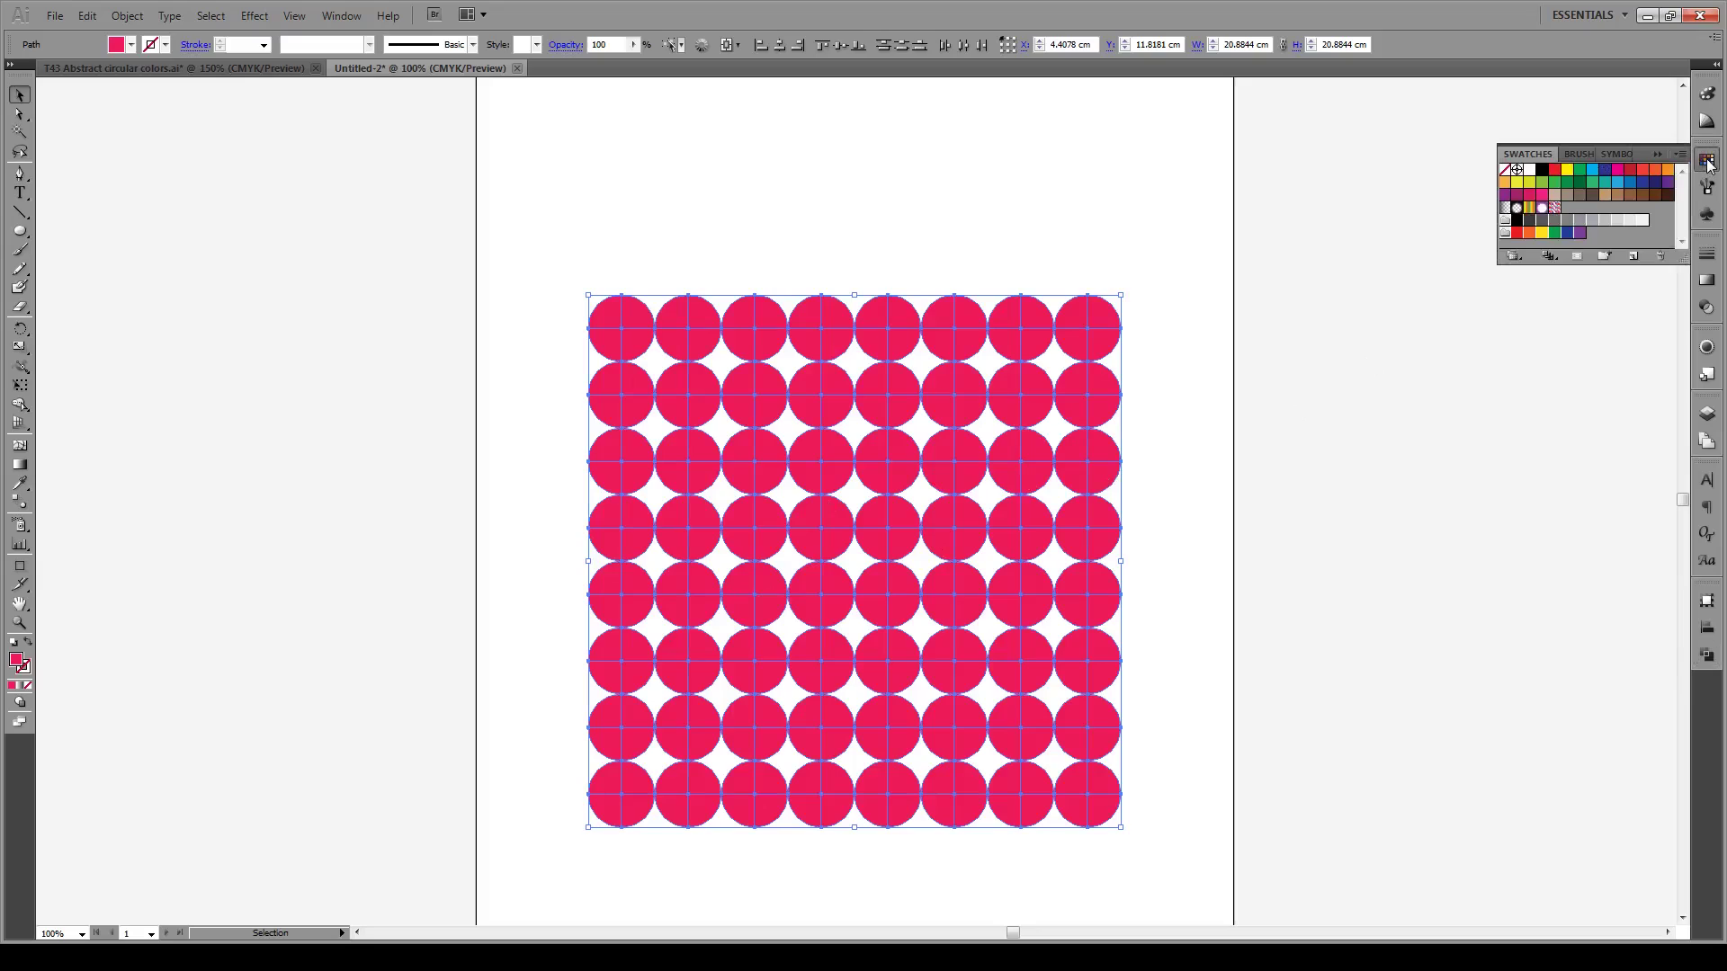
left_click(1606, 184)
left_click(1631, 184, "shift")
key("a")
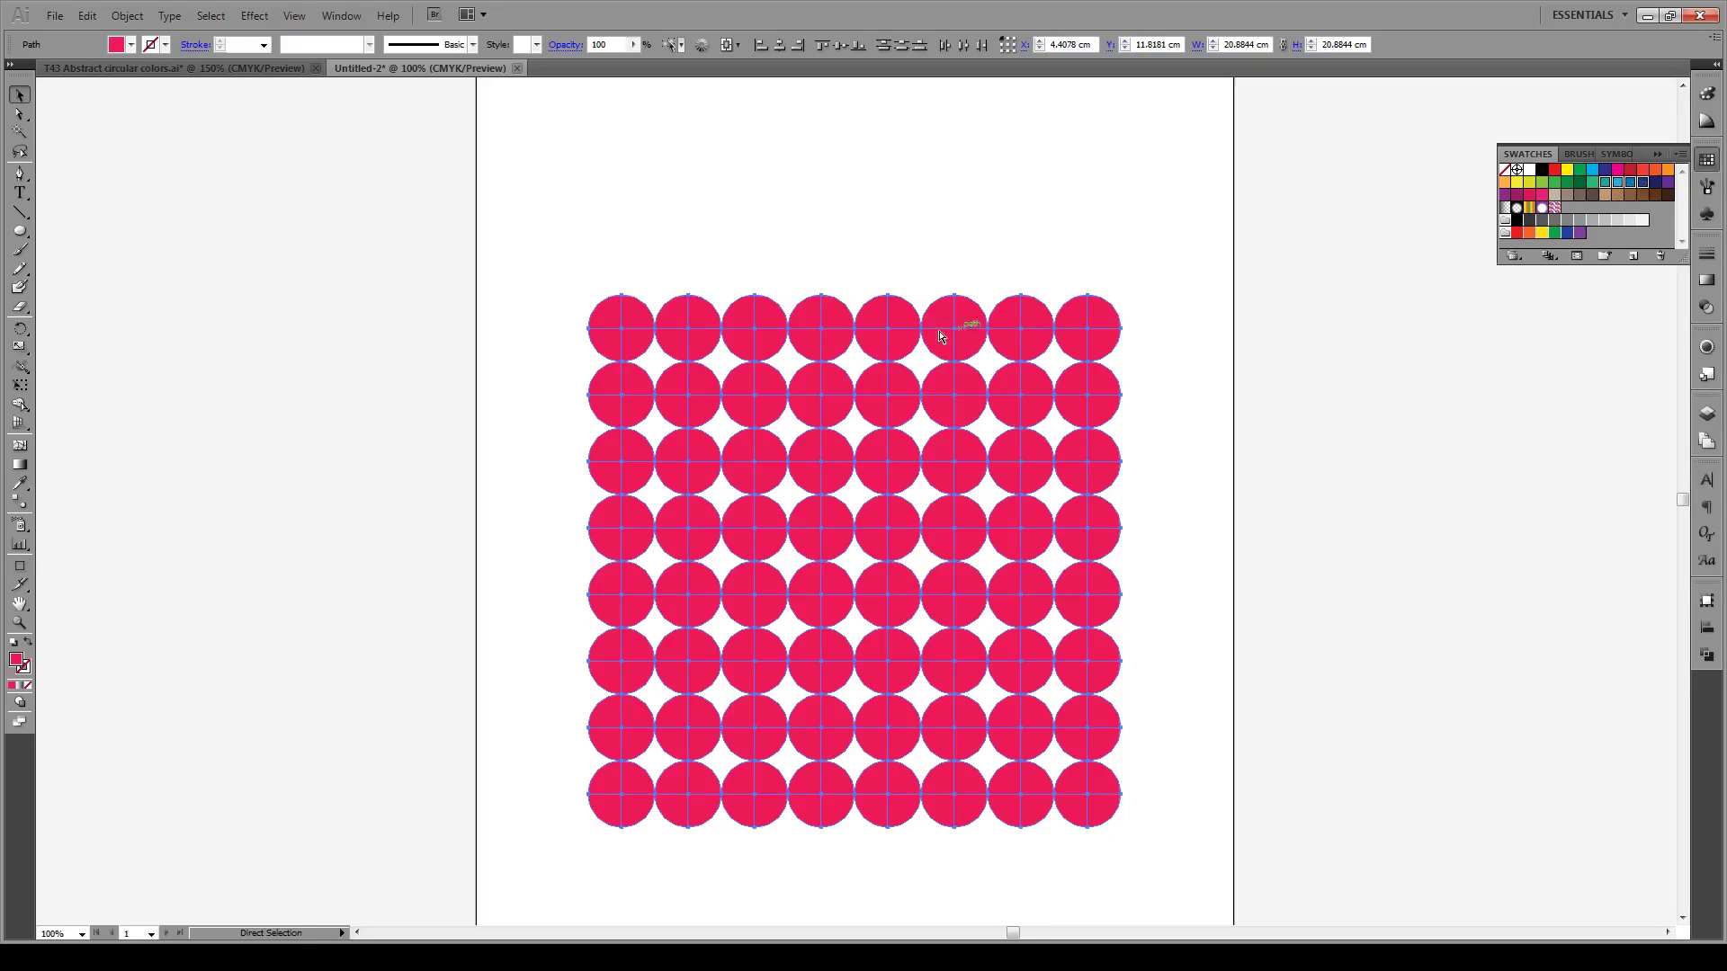
left_click(1593, 184, "shift")
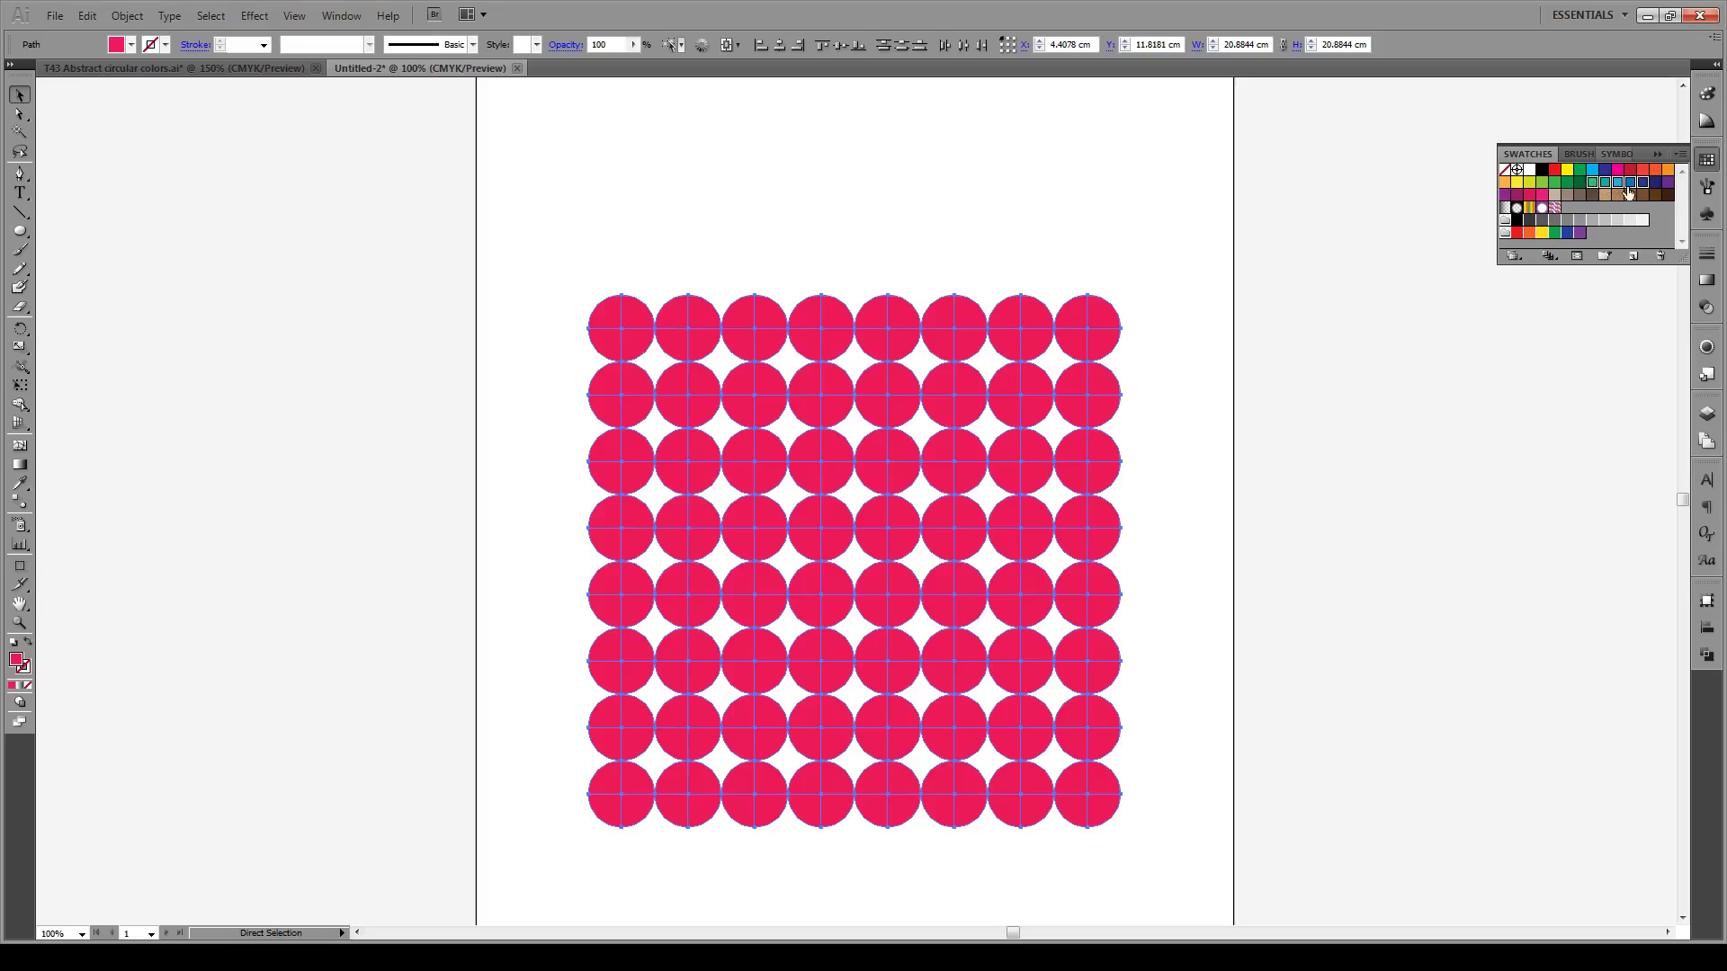
left_click(1529, 174, "ctrl")
key("v")
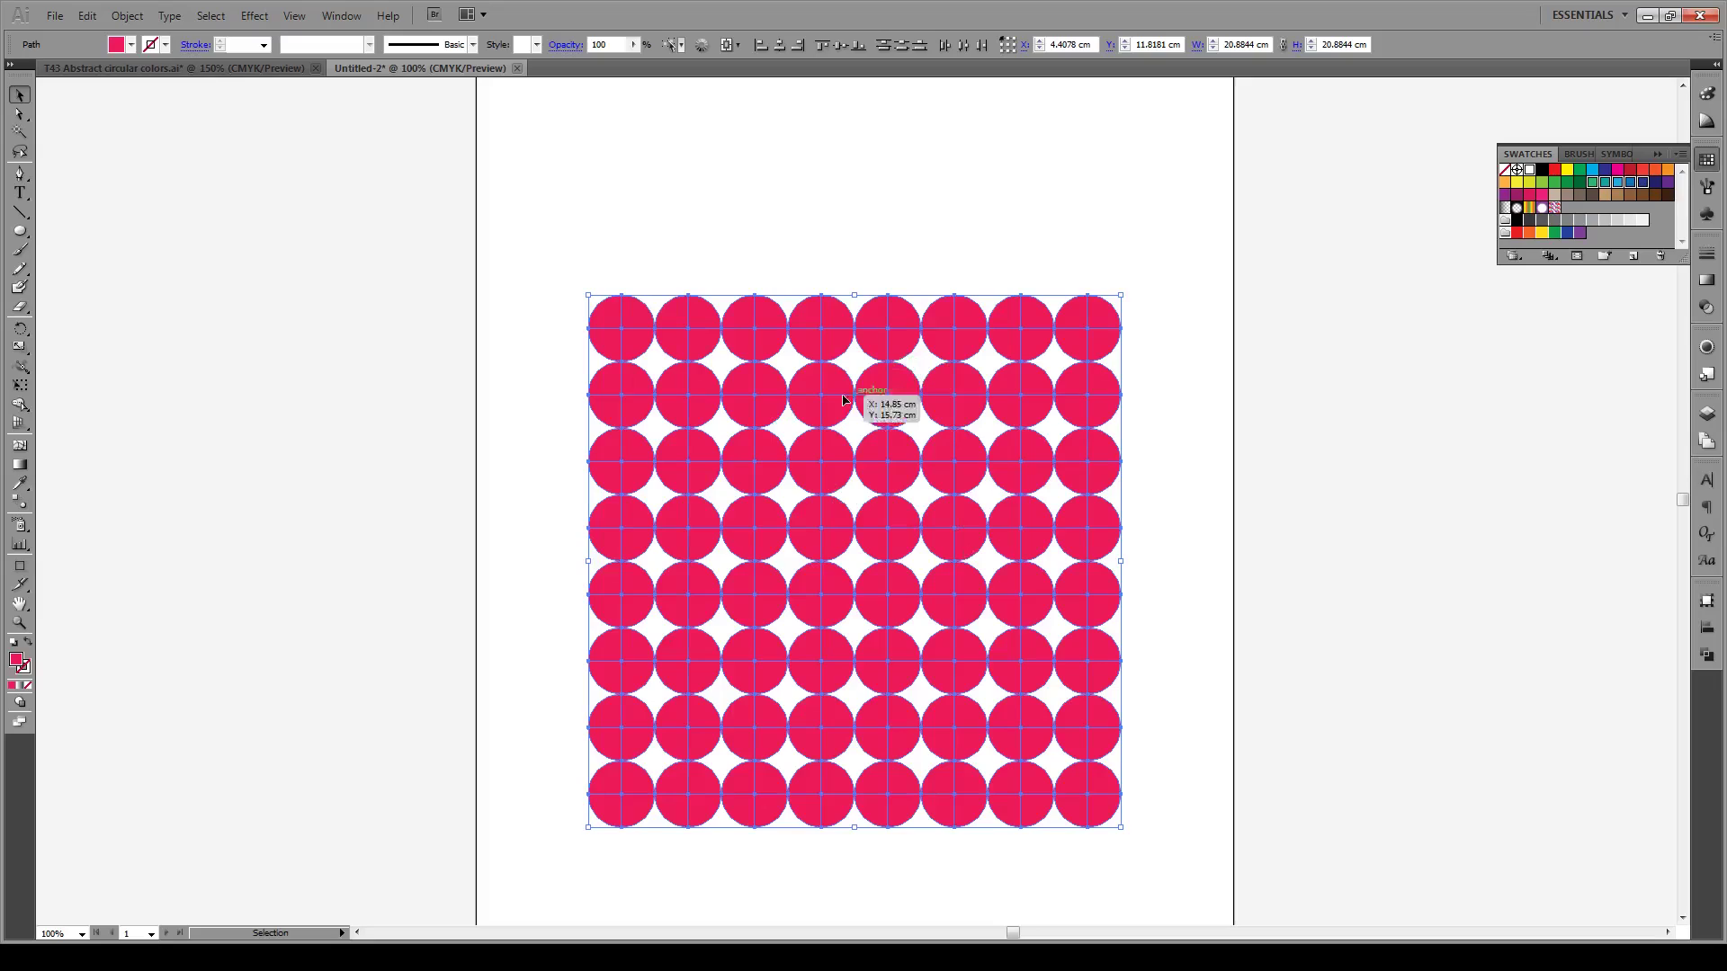
- Run the RandomSwatches script from File > Scripts > Other Script, then deselect
left_click(54, 15)
mouse_move(87, 427)
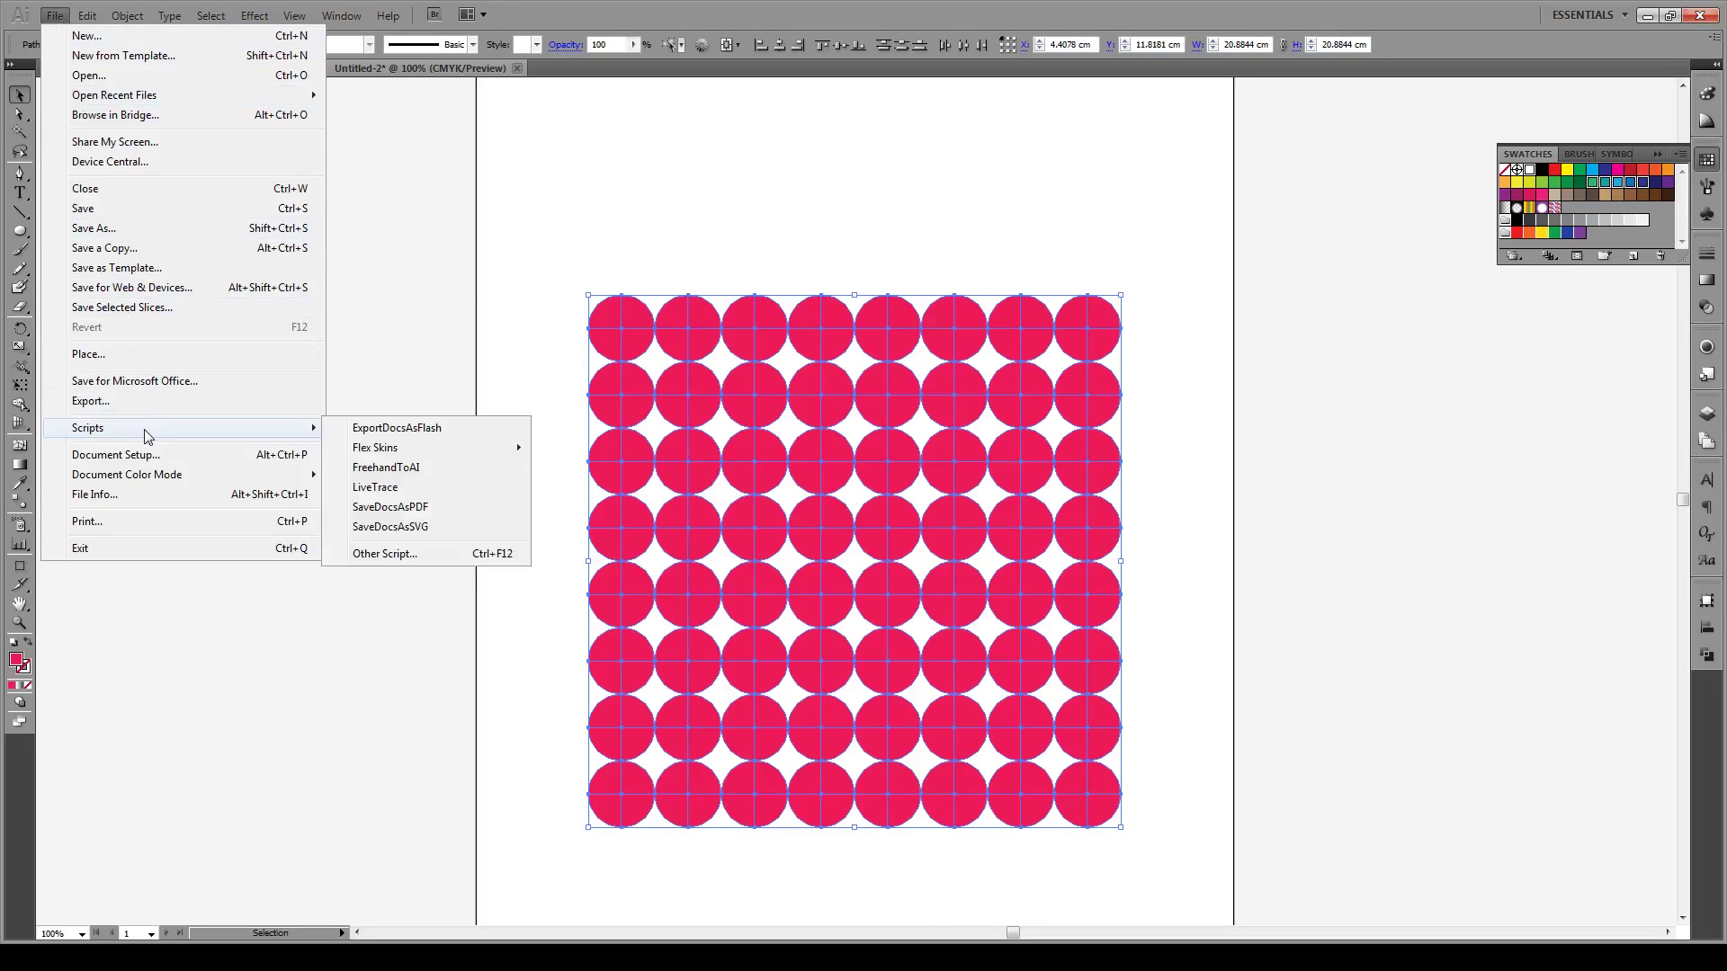
left_click(383, 553)
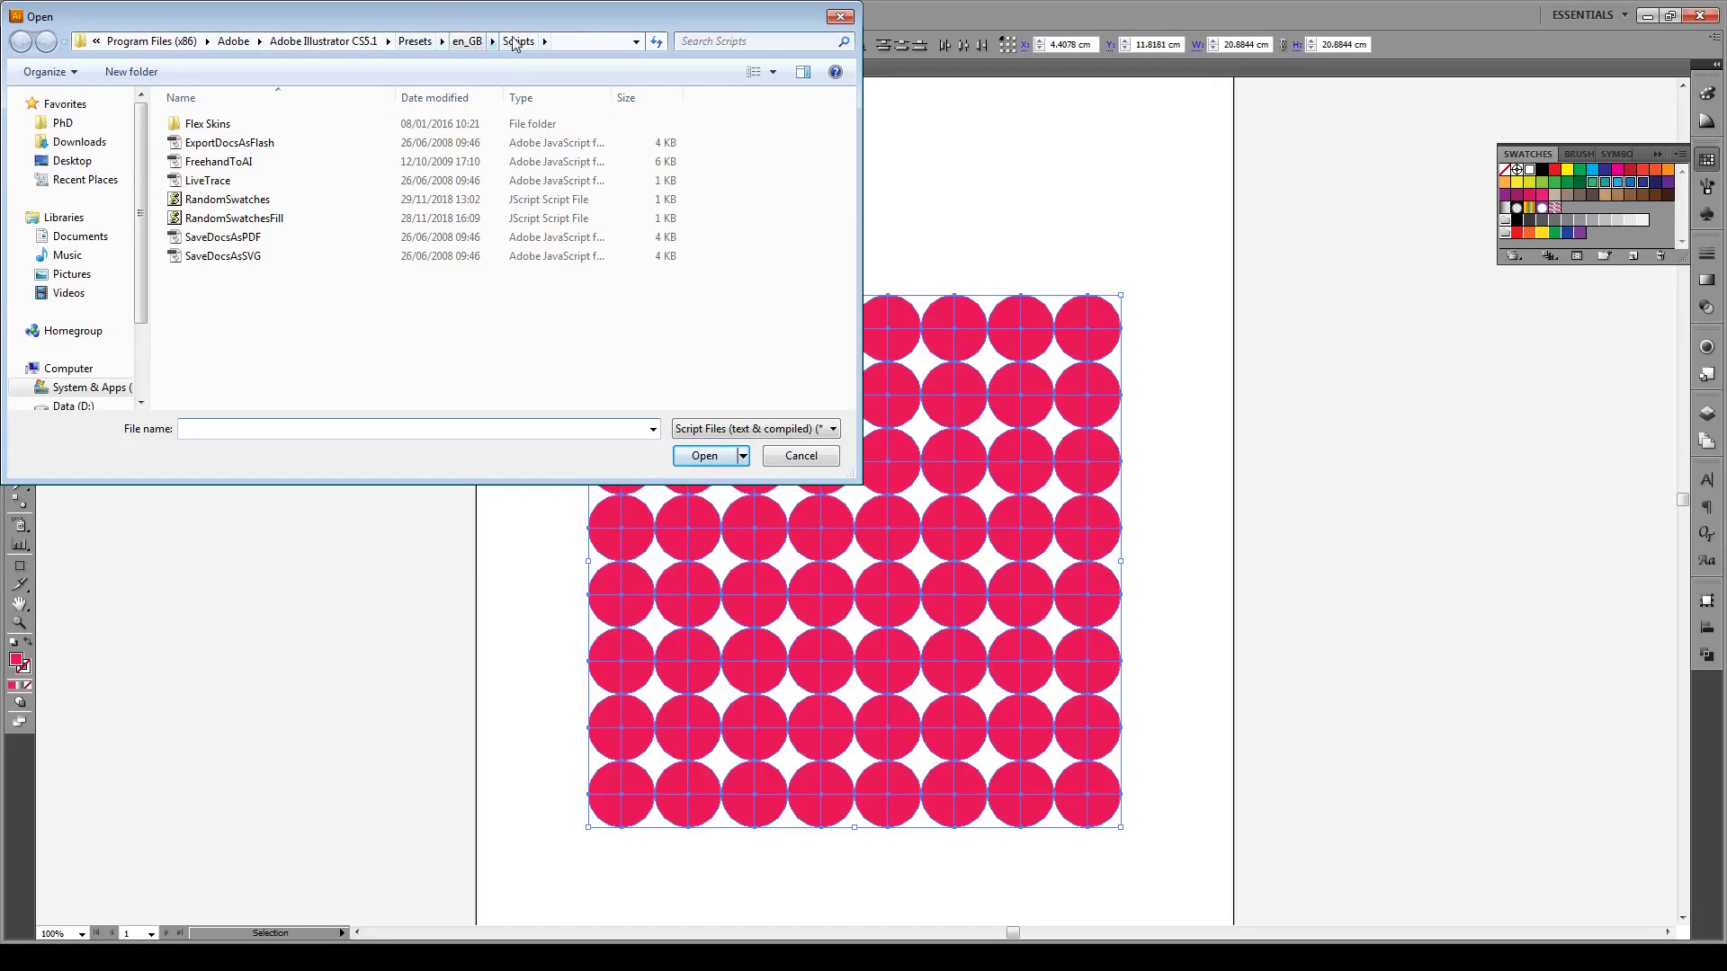
left_click(271, 199)
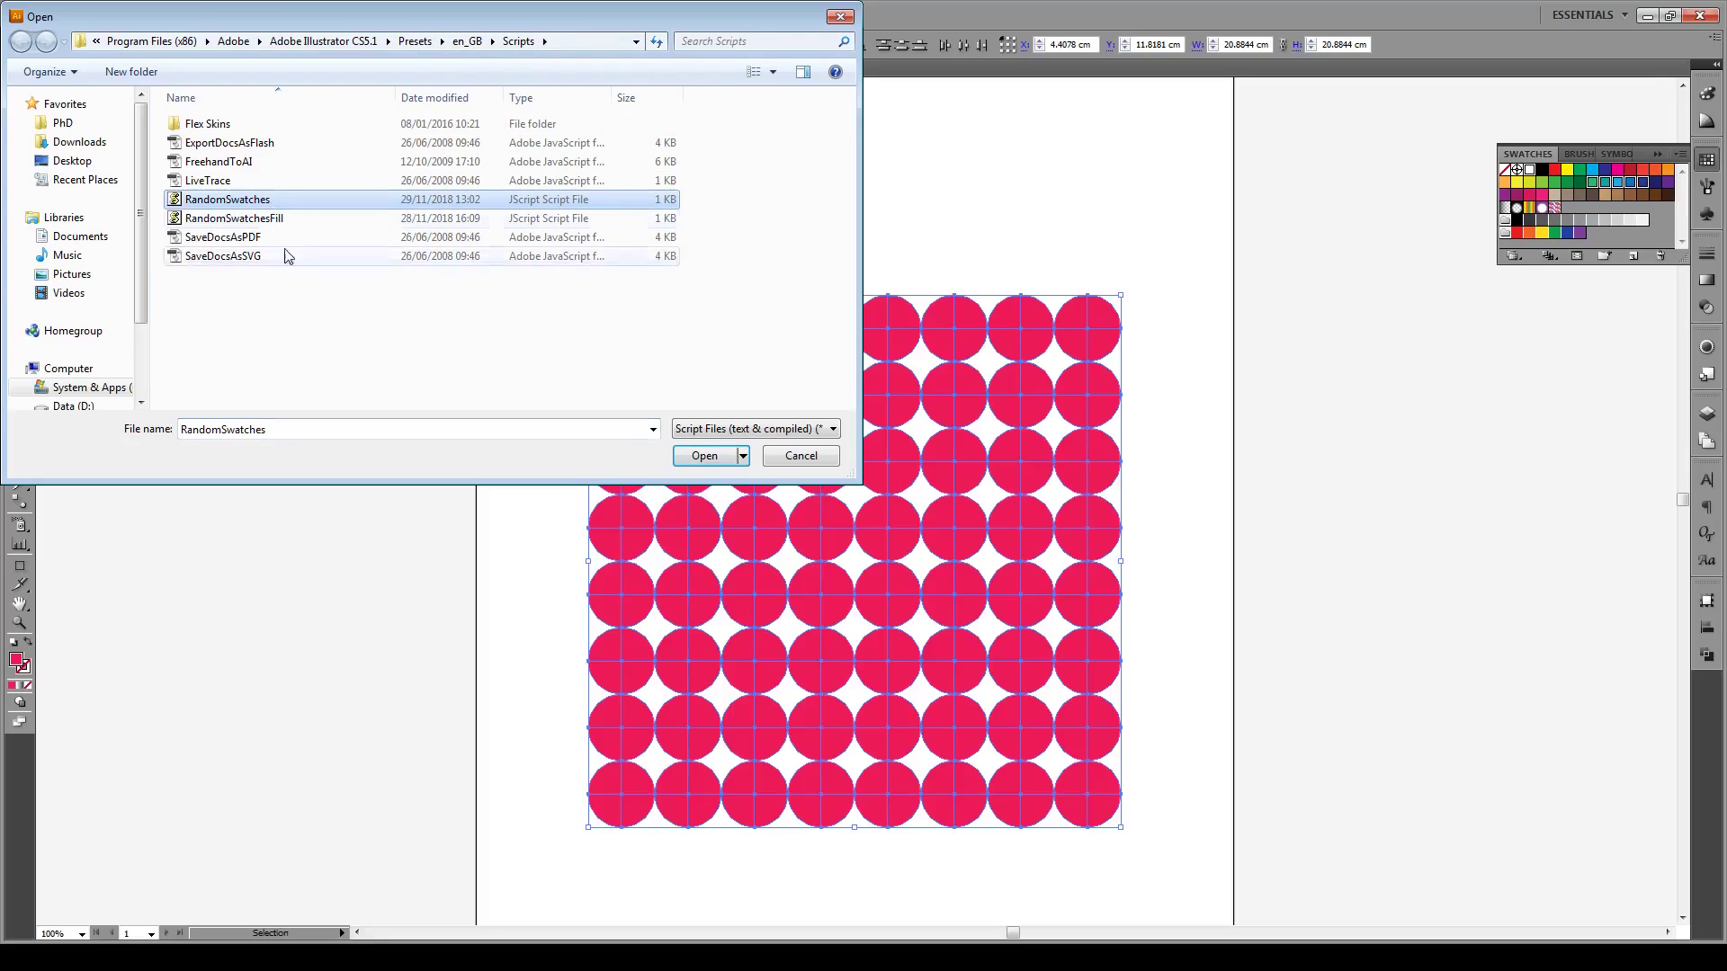
left_click(716, 458)
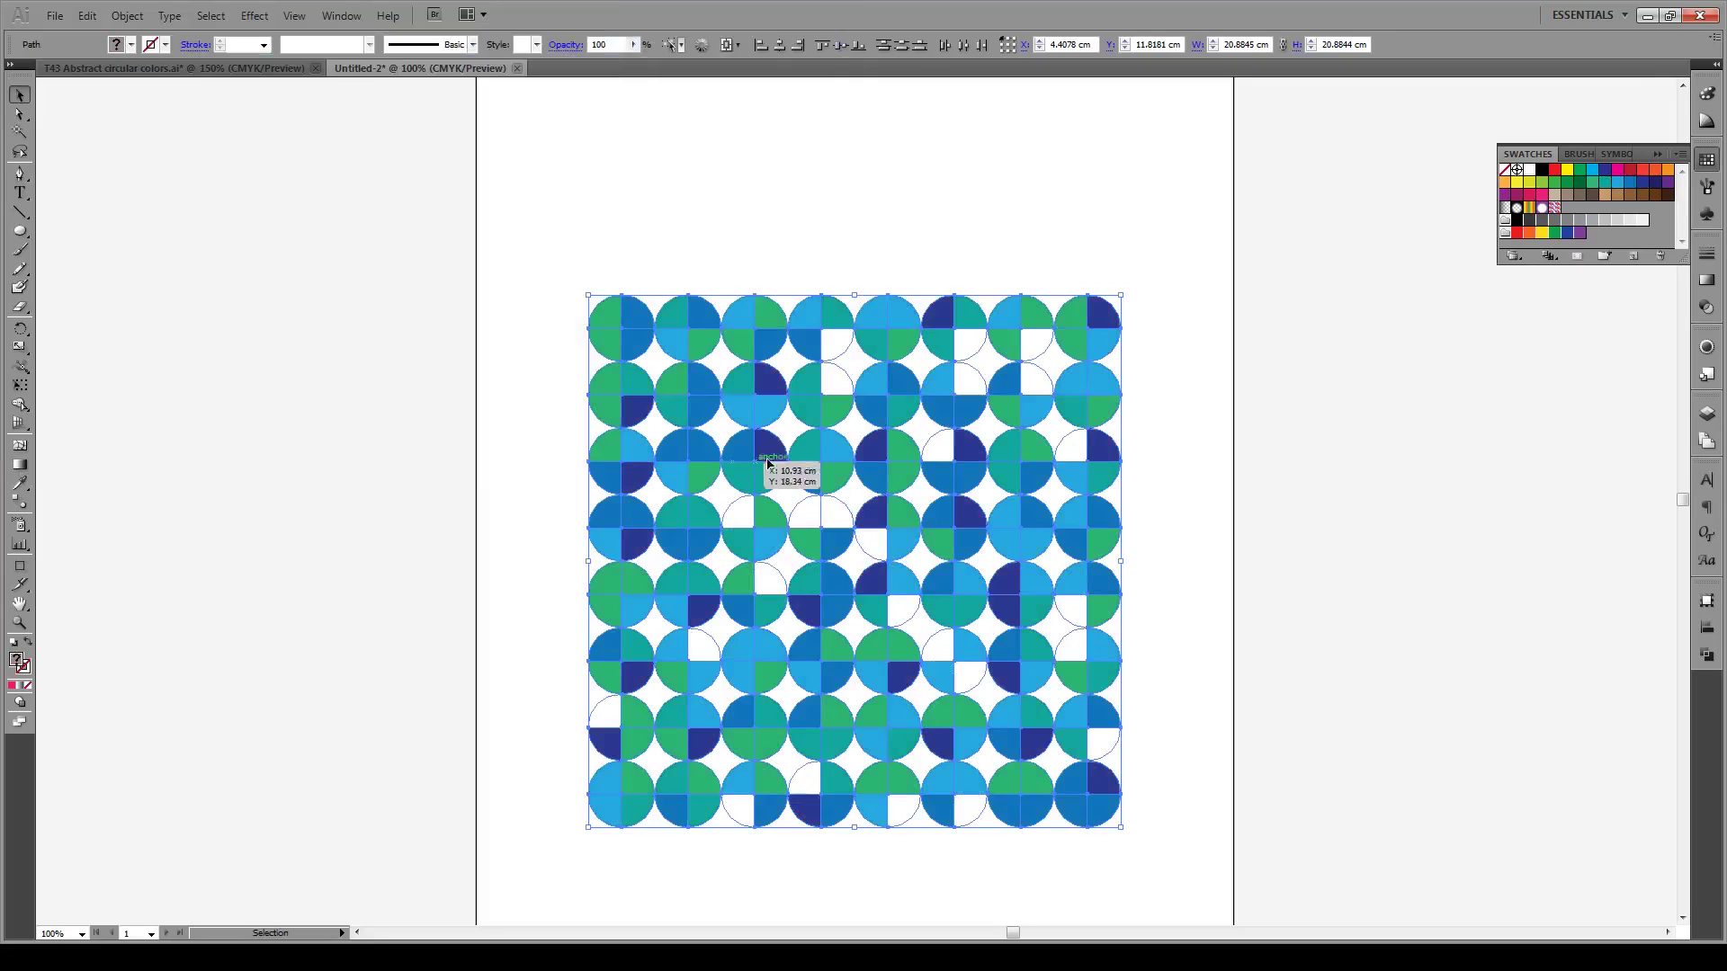
left_click(1199, 367)
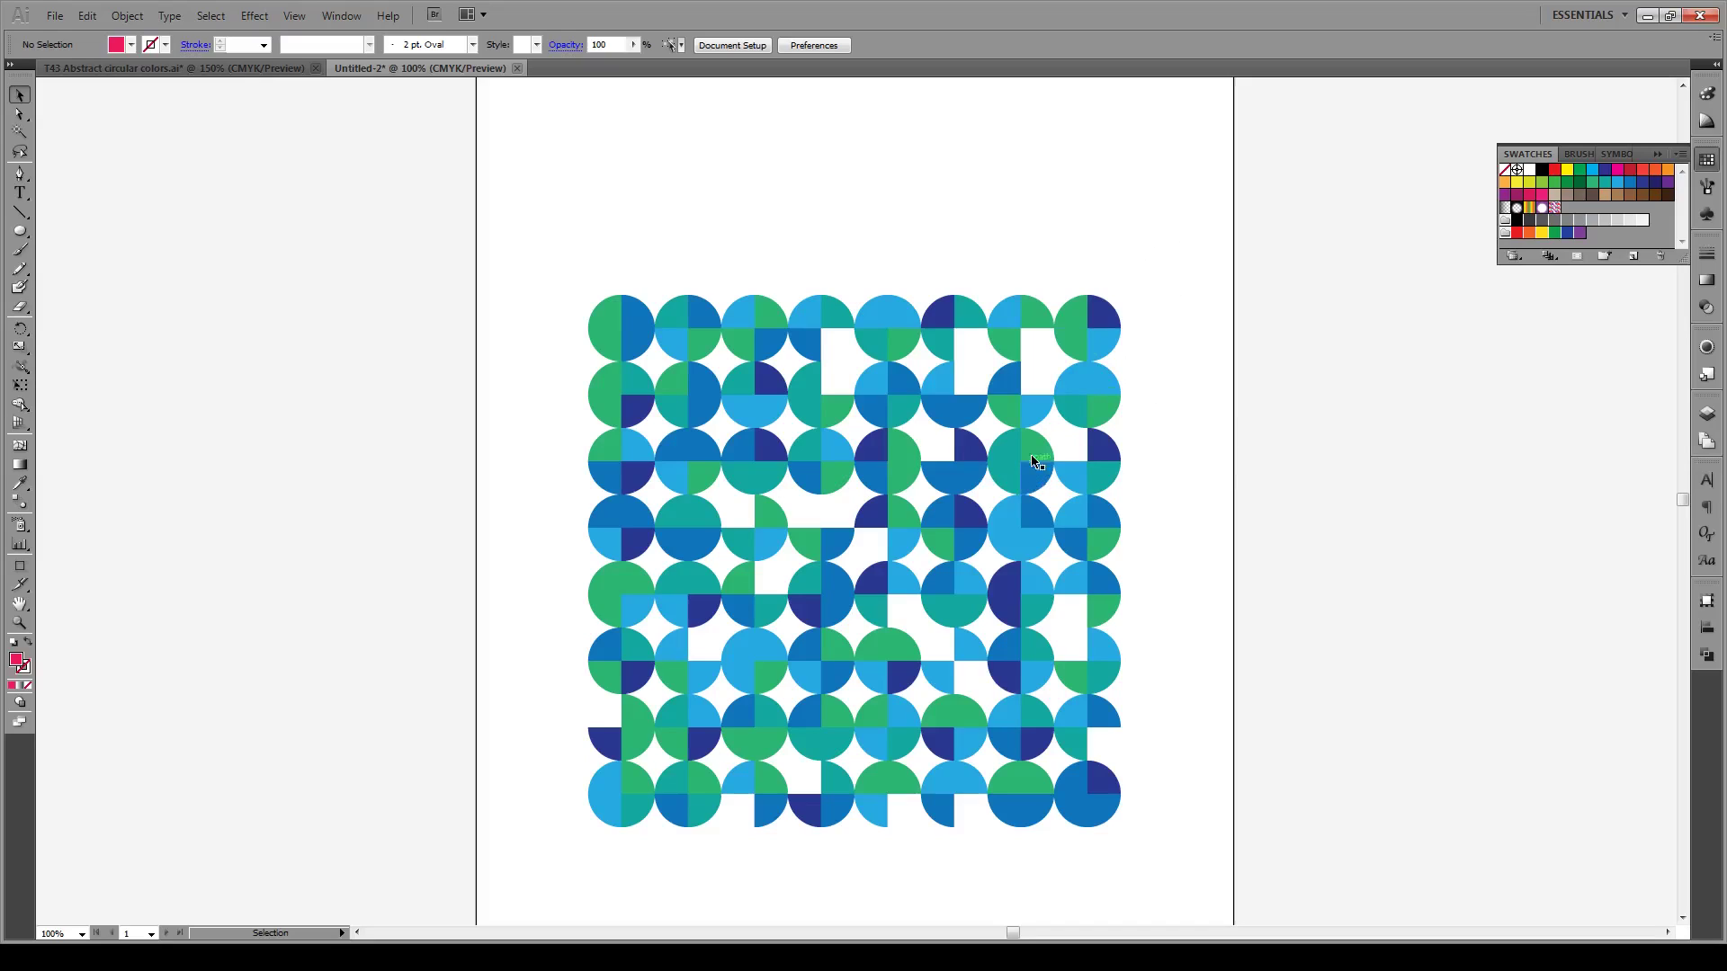
- Lasso a scattered set of pieces and rotate each by 90° with Transform Each
left_click(22, 159)
mouse_move(552, 241)
left_mouse_down()
mouse_move(1093, 537)
mouse_move(1174, 699)
left_mouse_up()
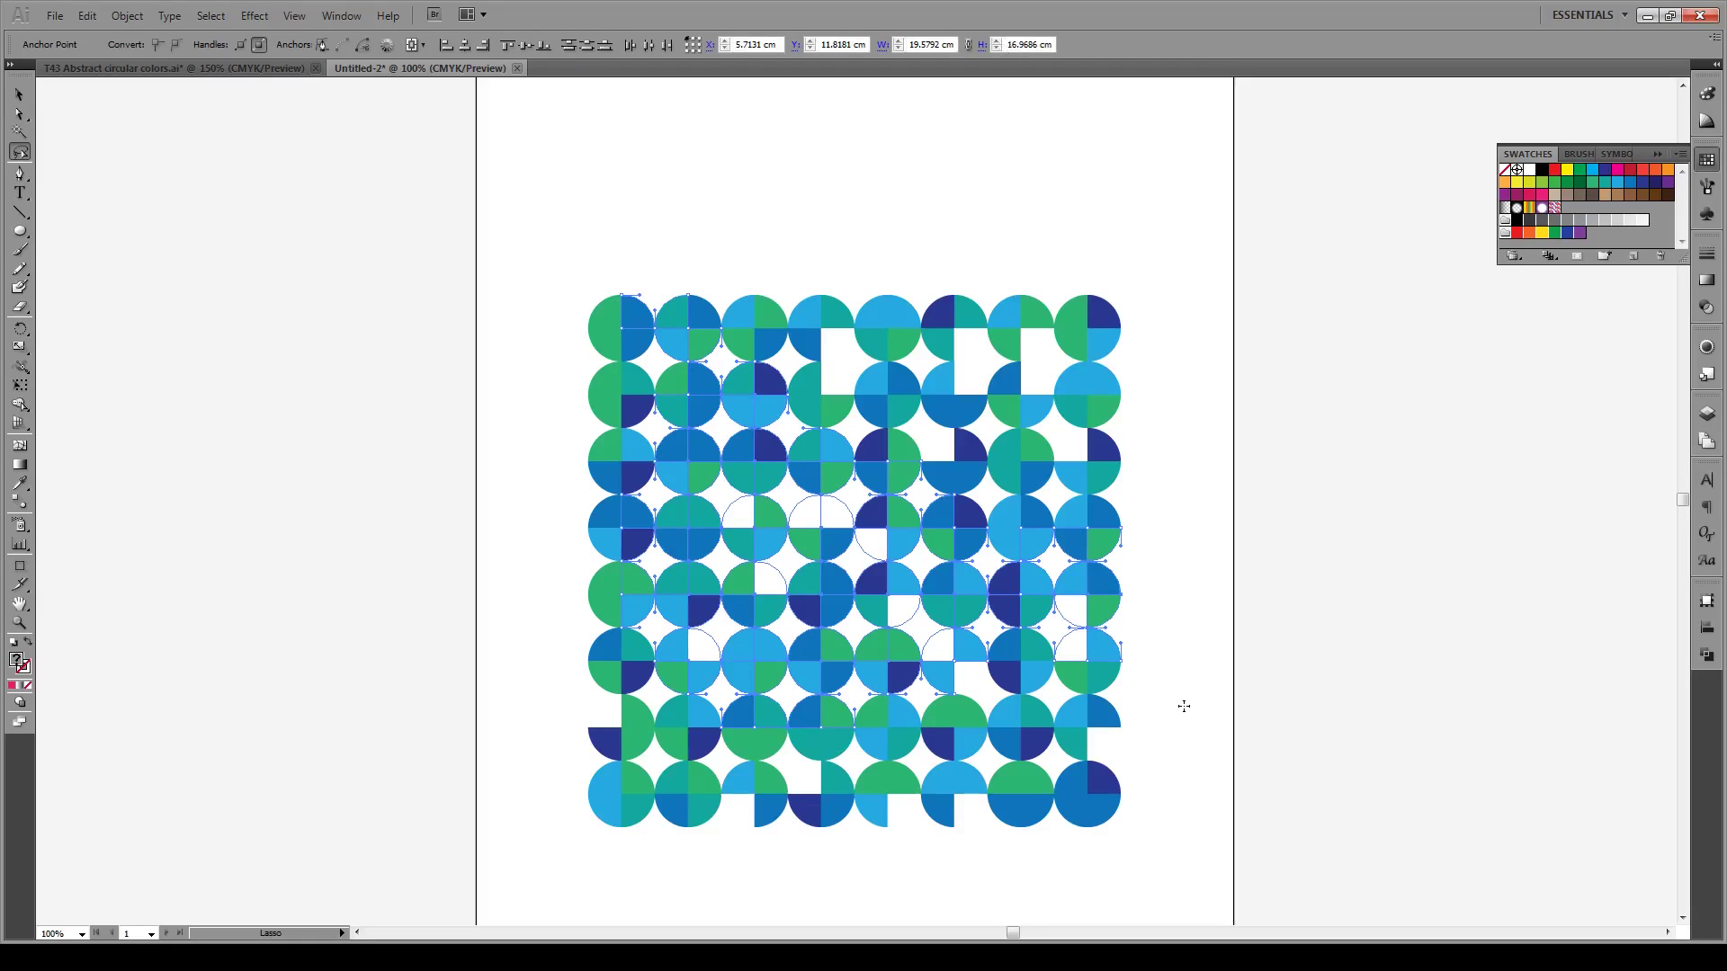
left_click(128, 14)
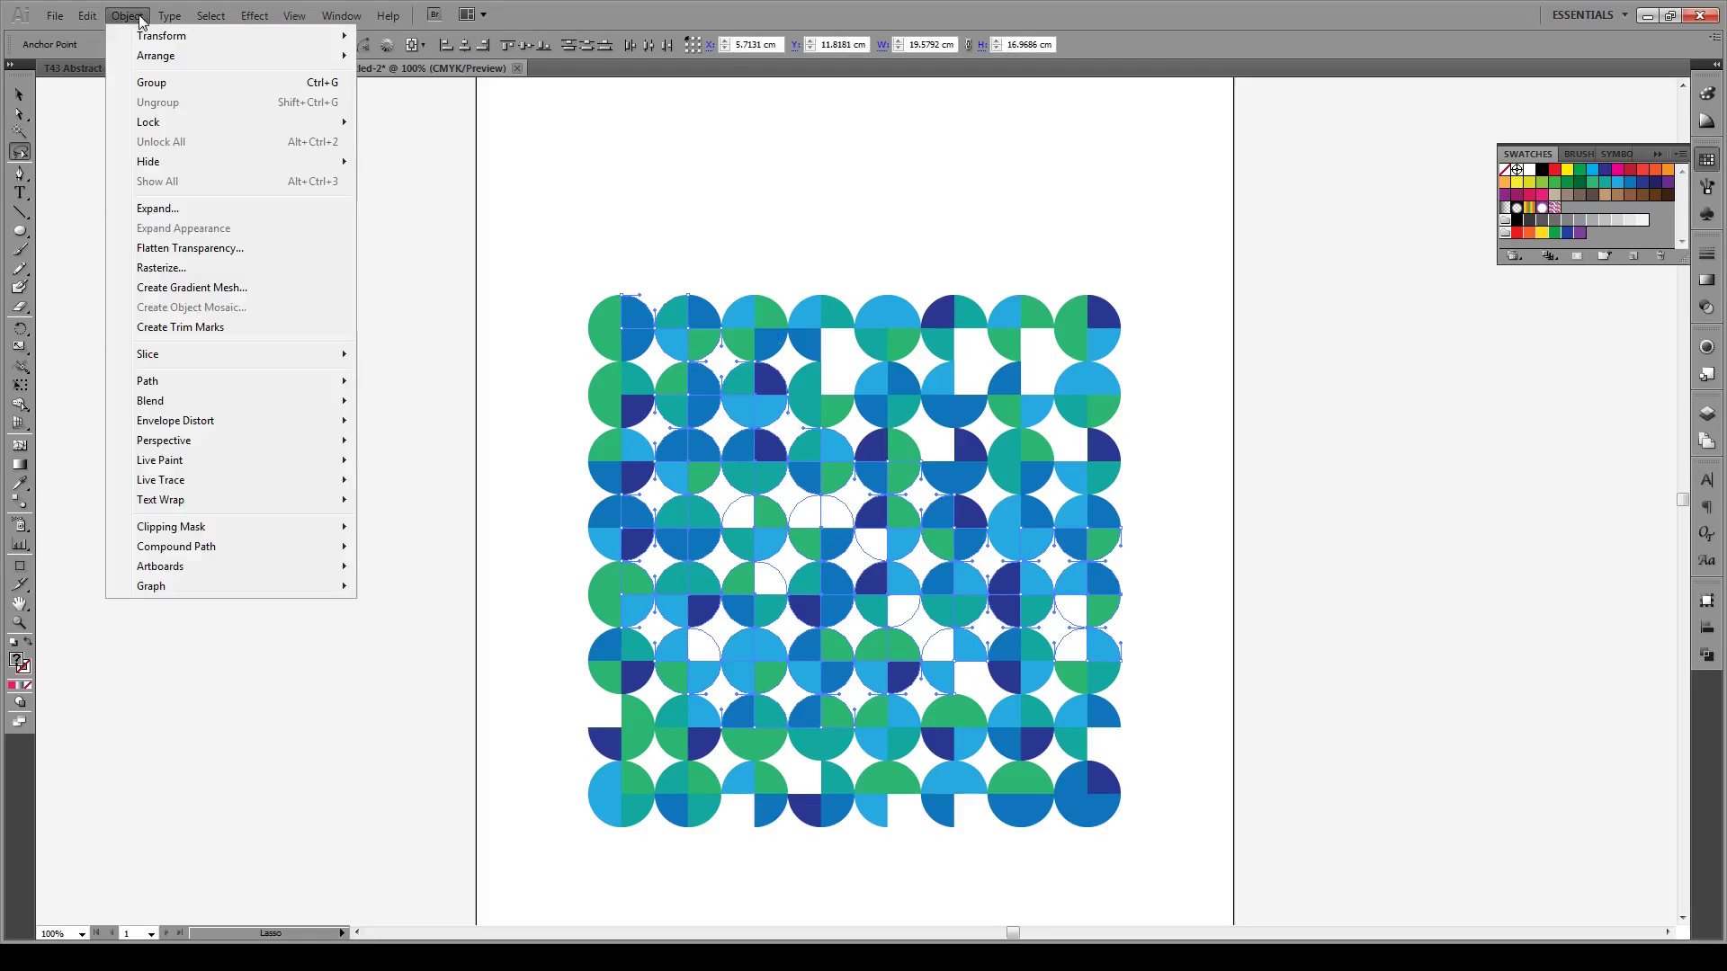
mouse_move(160, 35)
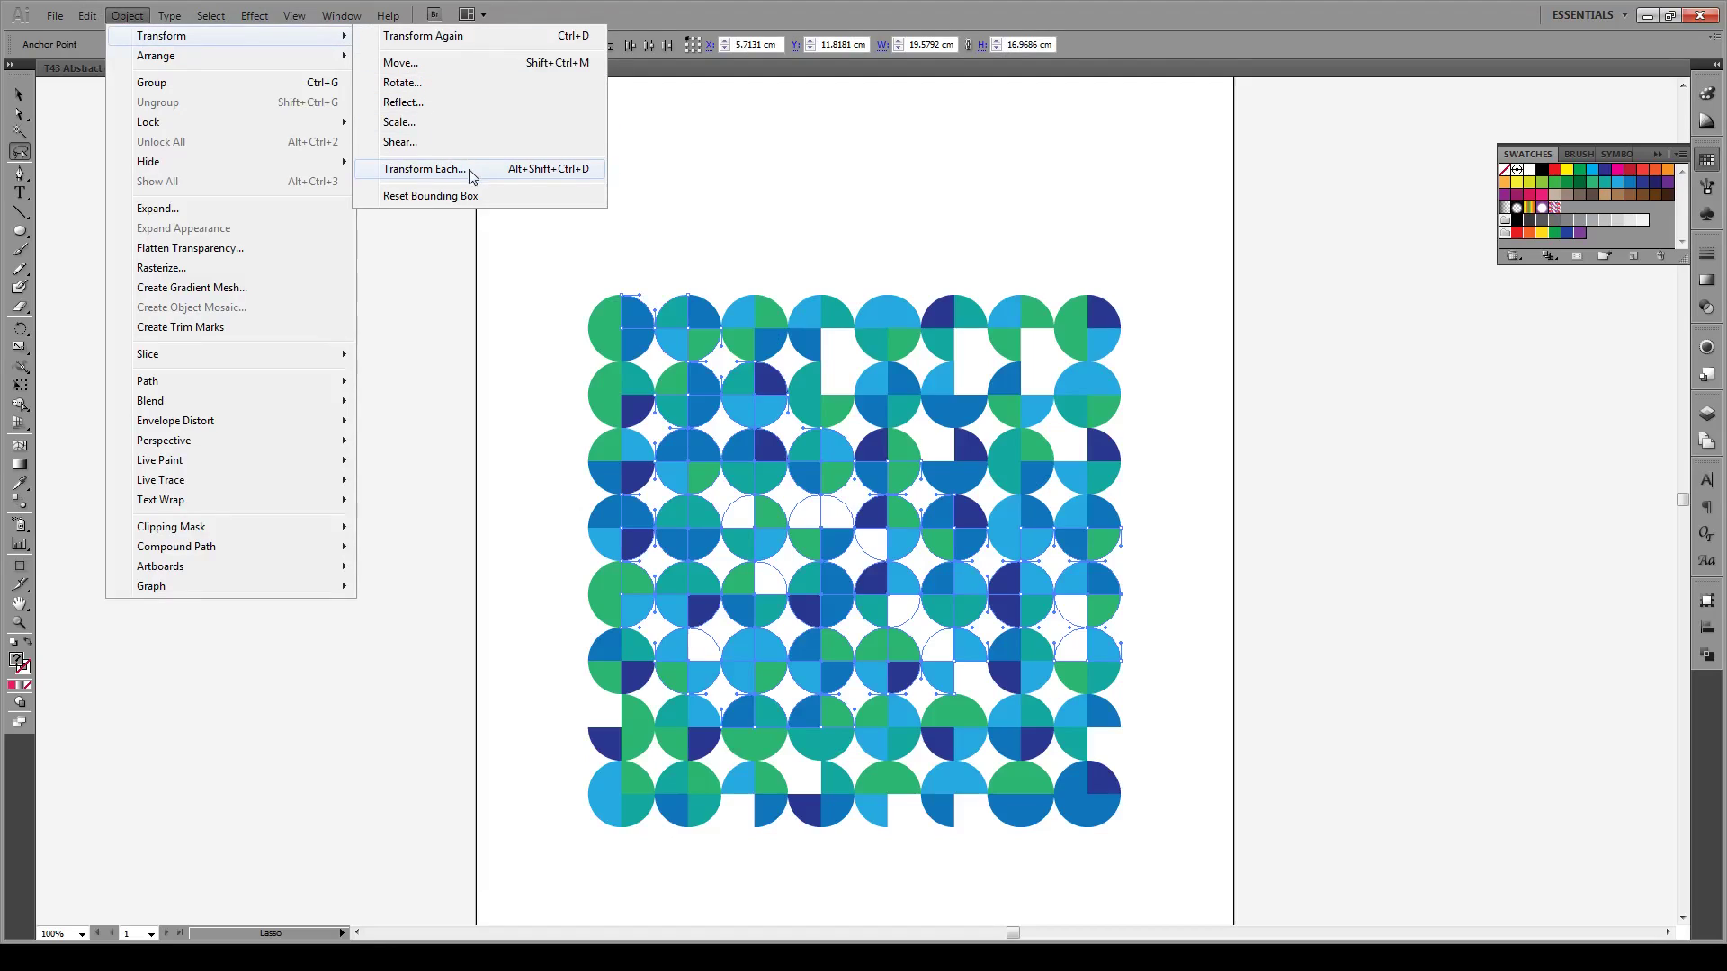
left_click(470, 173)
left_click_drag(1161, 339, 1316, 302)
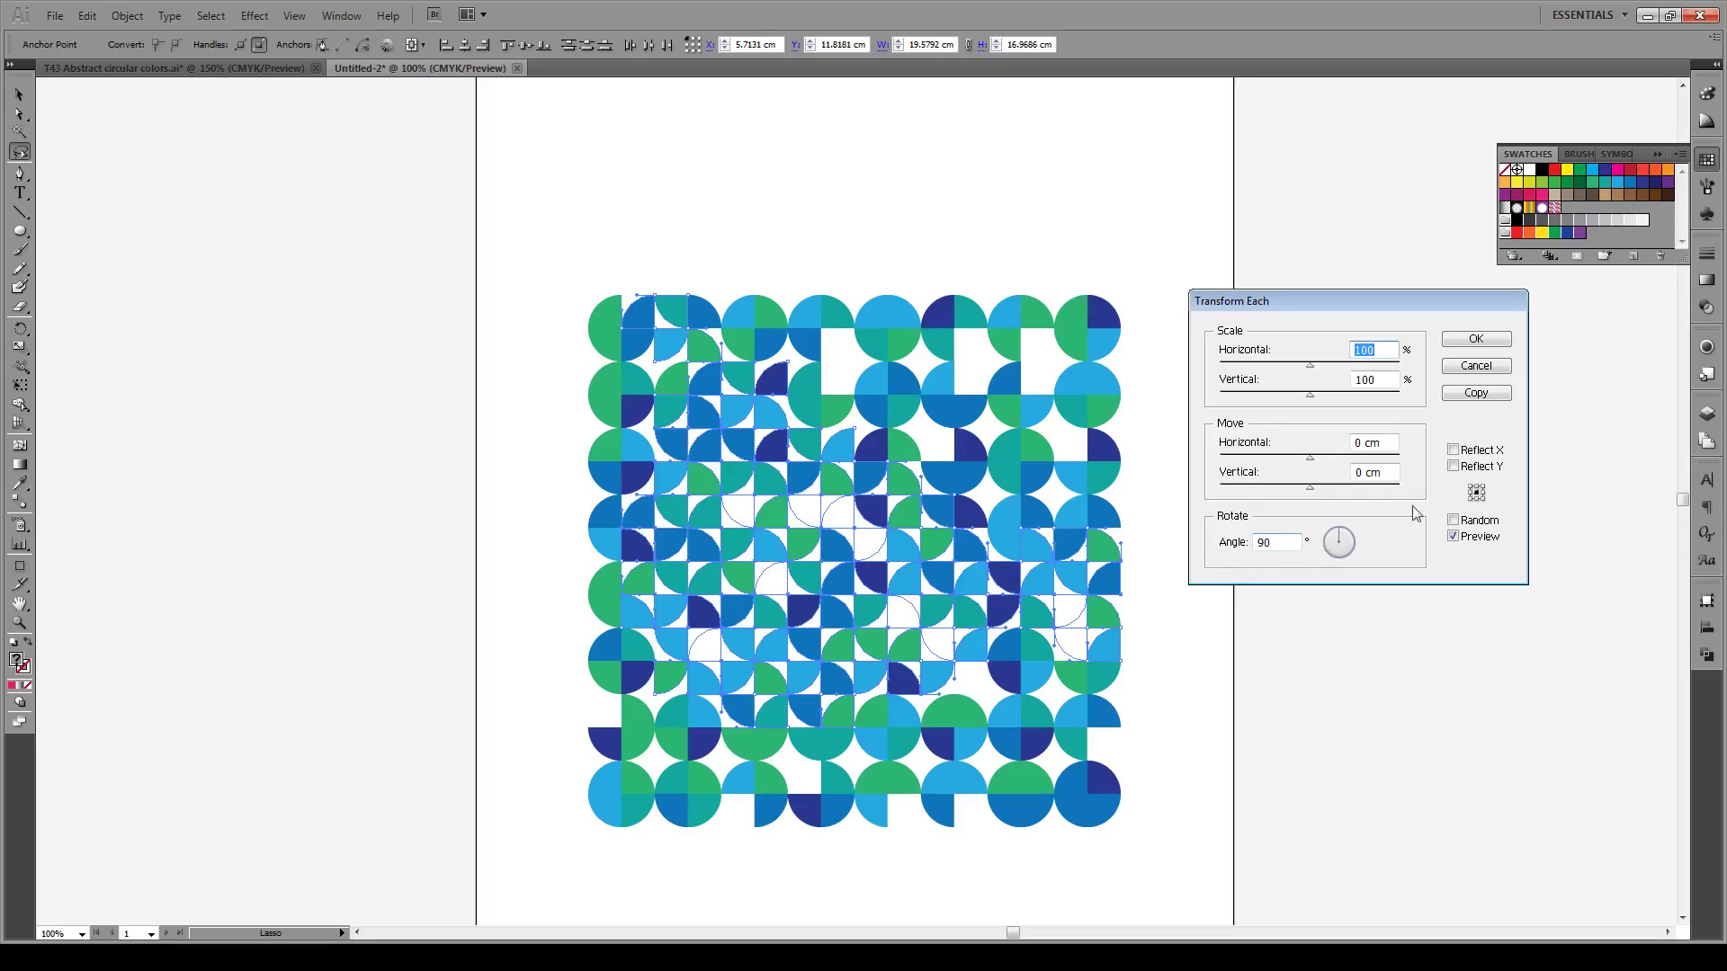
left_click(1490, 338)
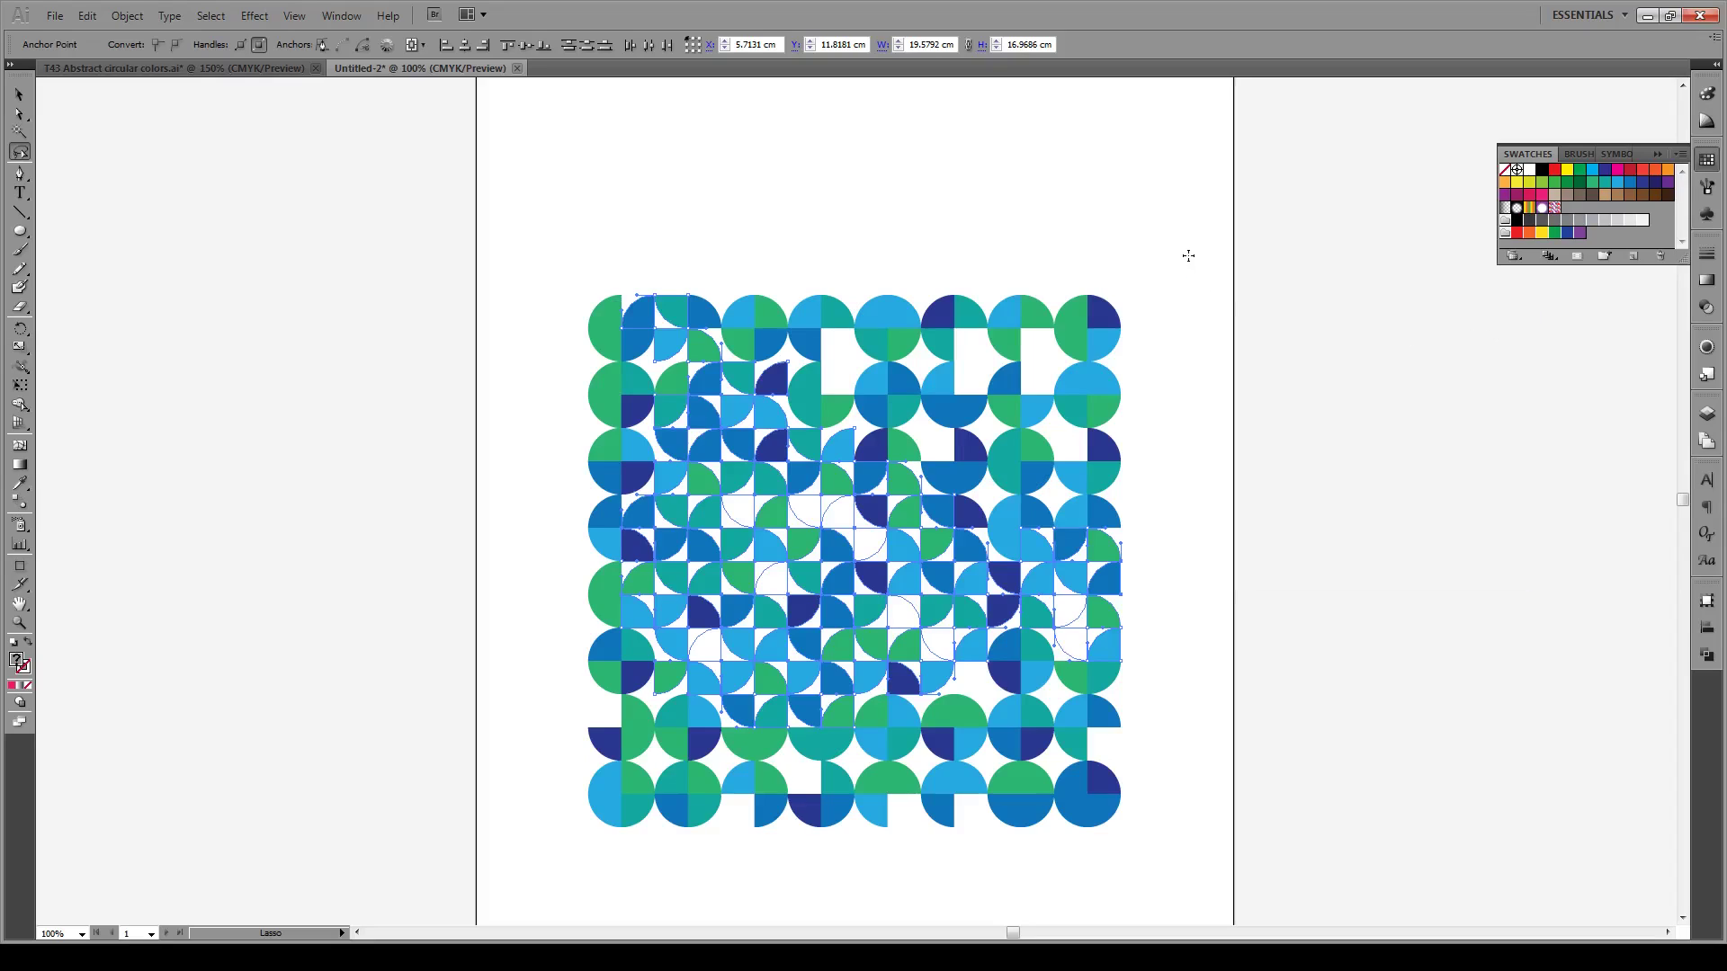
- Lasso pieces in the middle, lower area and top rows, repeating the 90° rotation
mouse_move(1184, 248)
left_mouse_down()
mouse_move(652, 815)
mouse_move(597, 824)
left_mouse_up()
key("v")
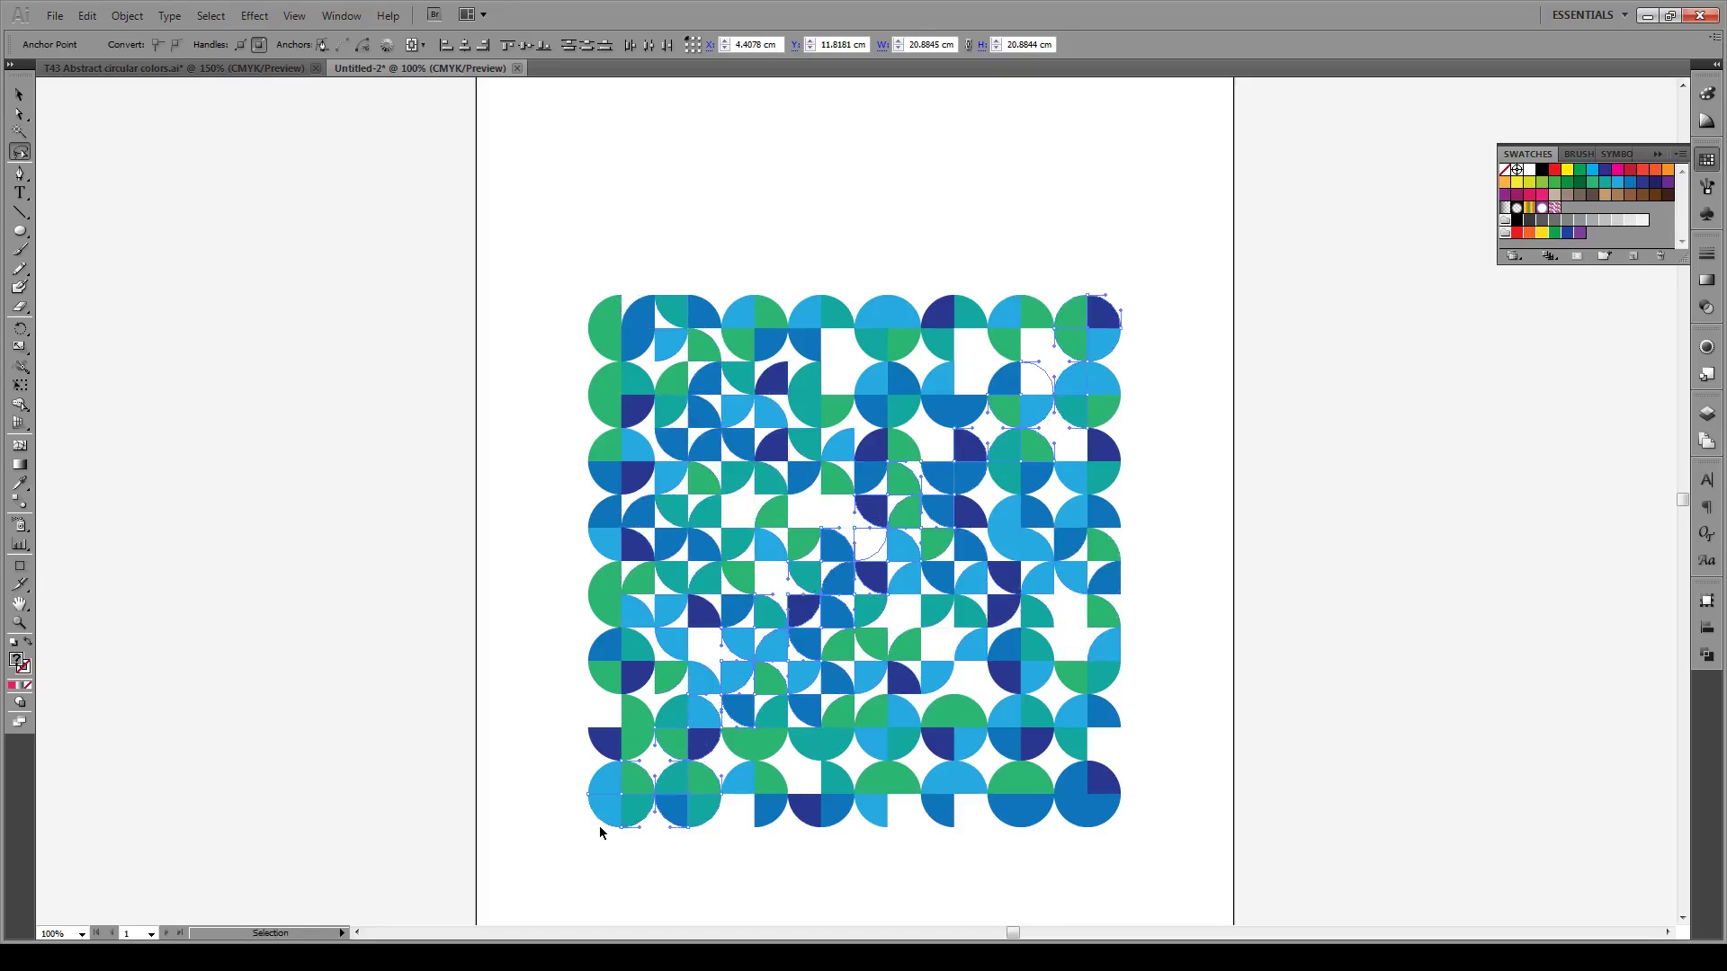
key("q")
mouse_move(1055, 874)
left_mouse_down()
mouse_move(877, 257)
mouse_move(1157, 401)
left_mouse_up()
left_click_drag(1214, 341, 614, 445)
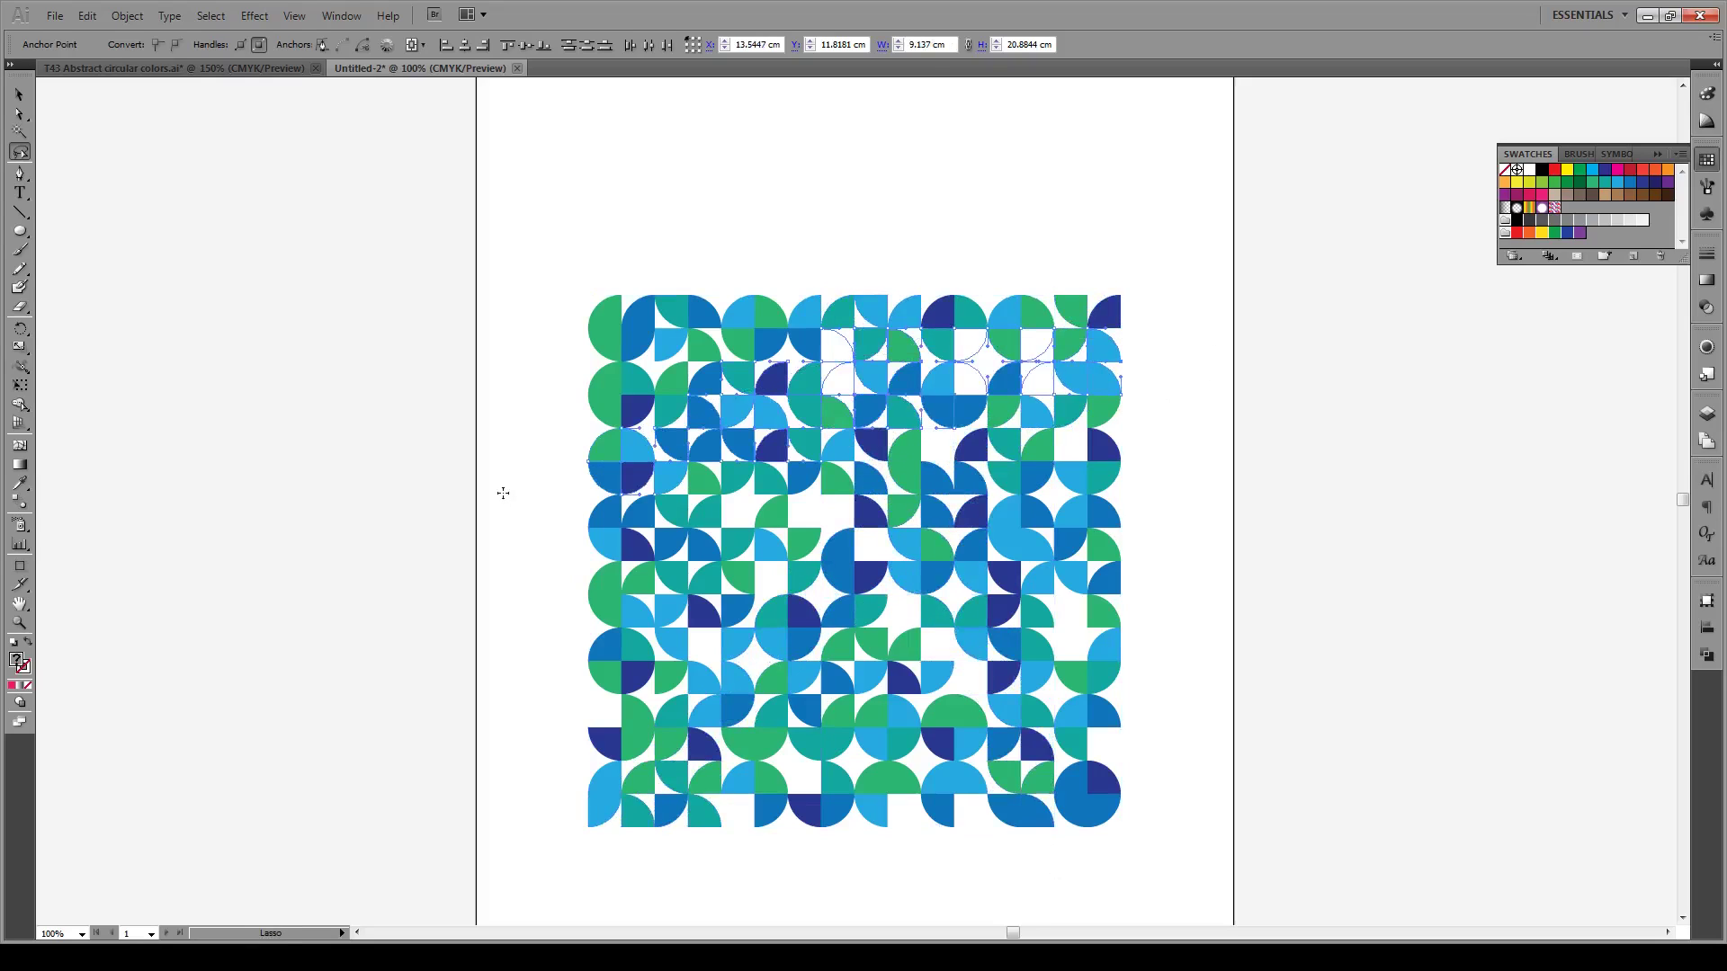
left_click_drag(640, 215, 985, 262)
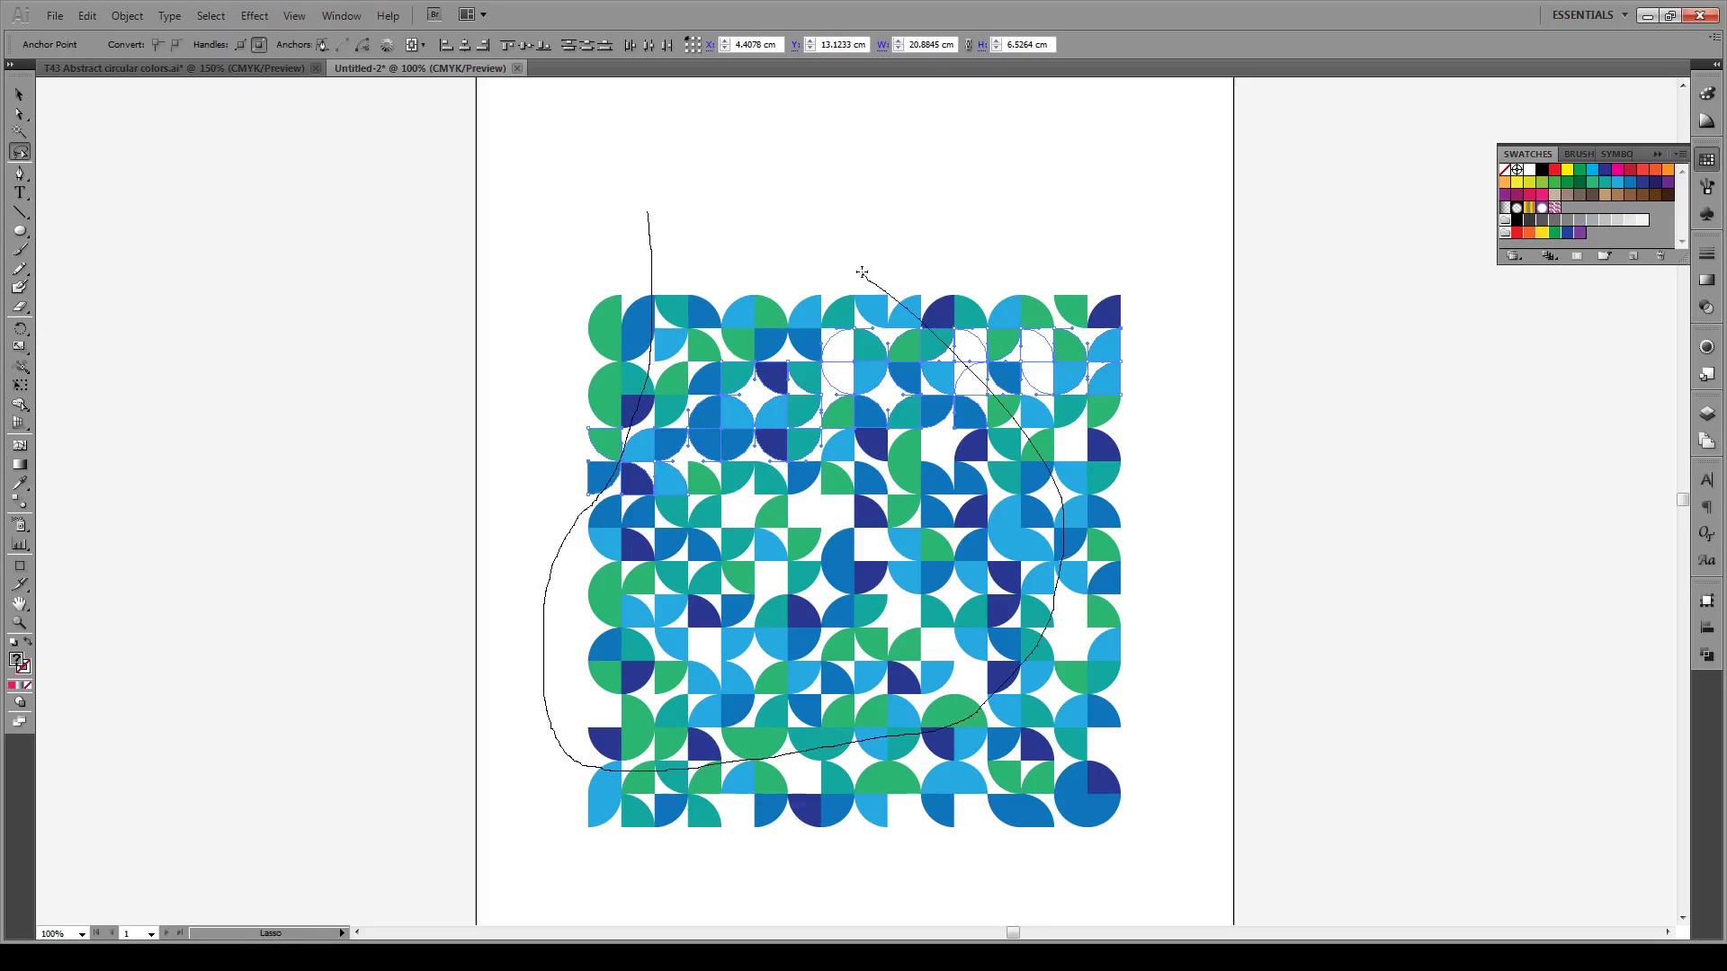
key("v")
- Rotate lassoed pieces on the right, lower right and upper left, then deselect
key("q")
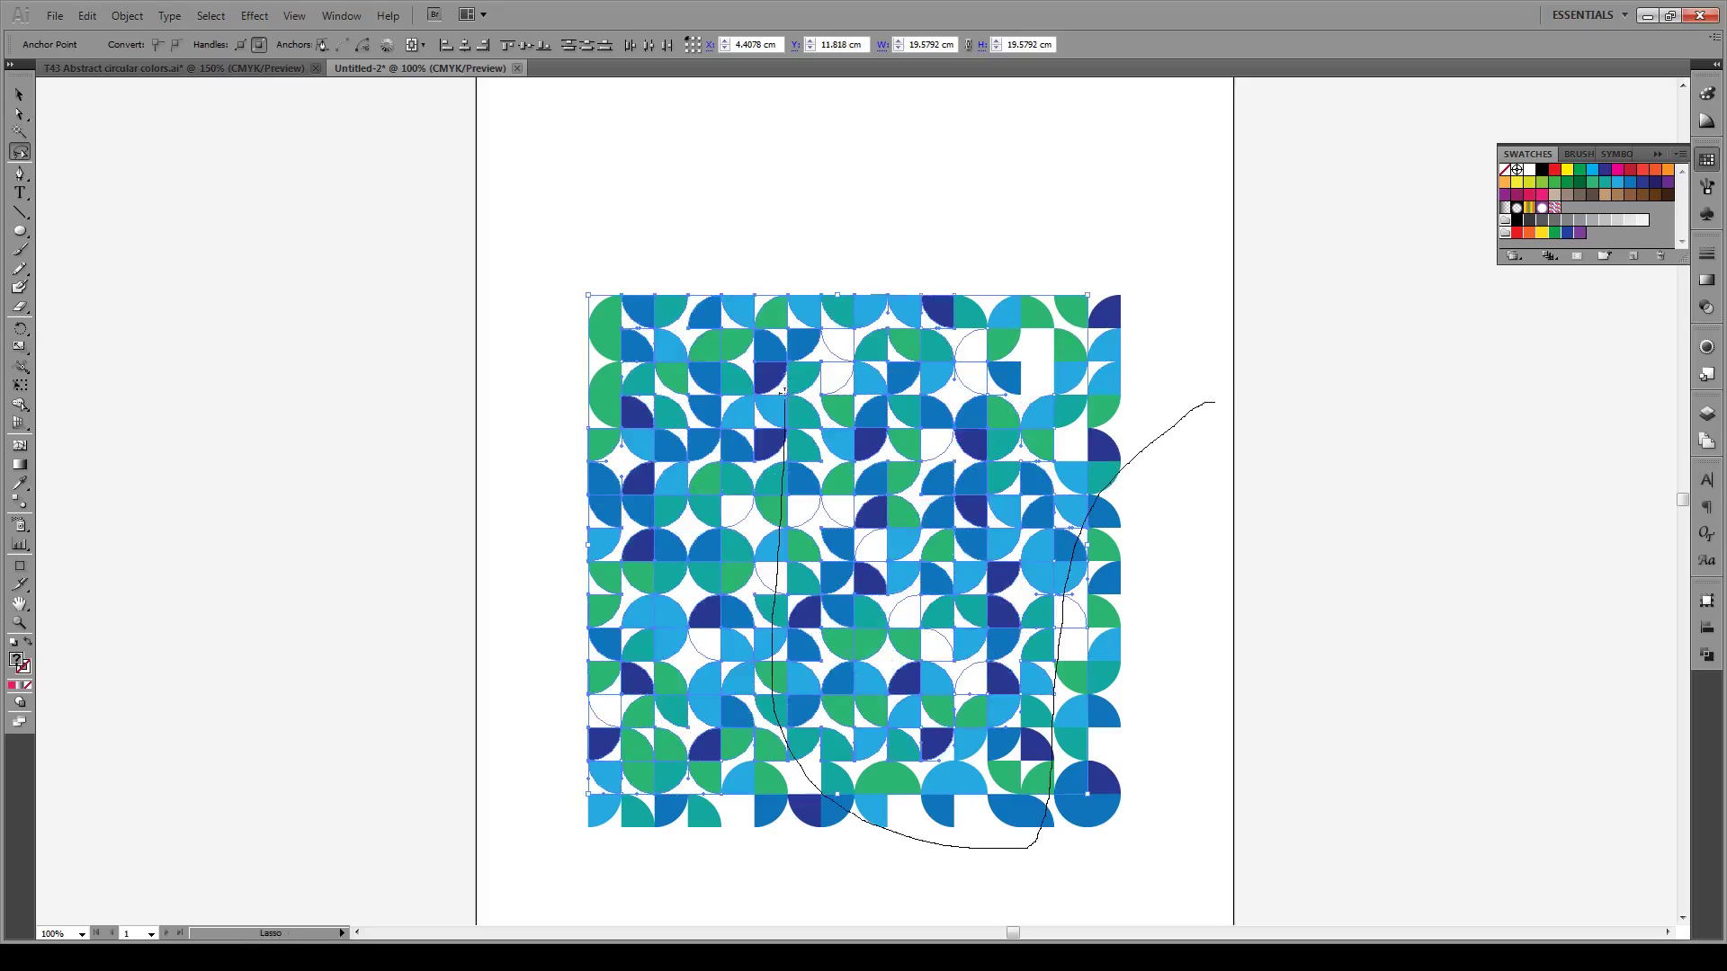
mouse_move(1215, 402)
left_mouse_down()
mouse_move(1048, 226)
mouse_move(1156, 216)
left_mouse_up()
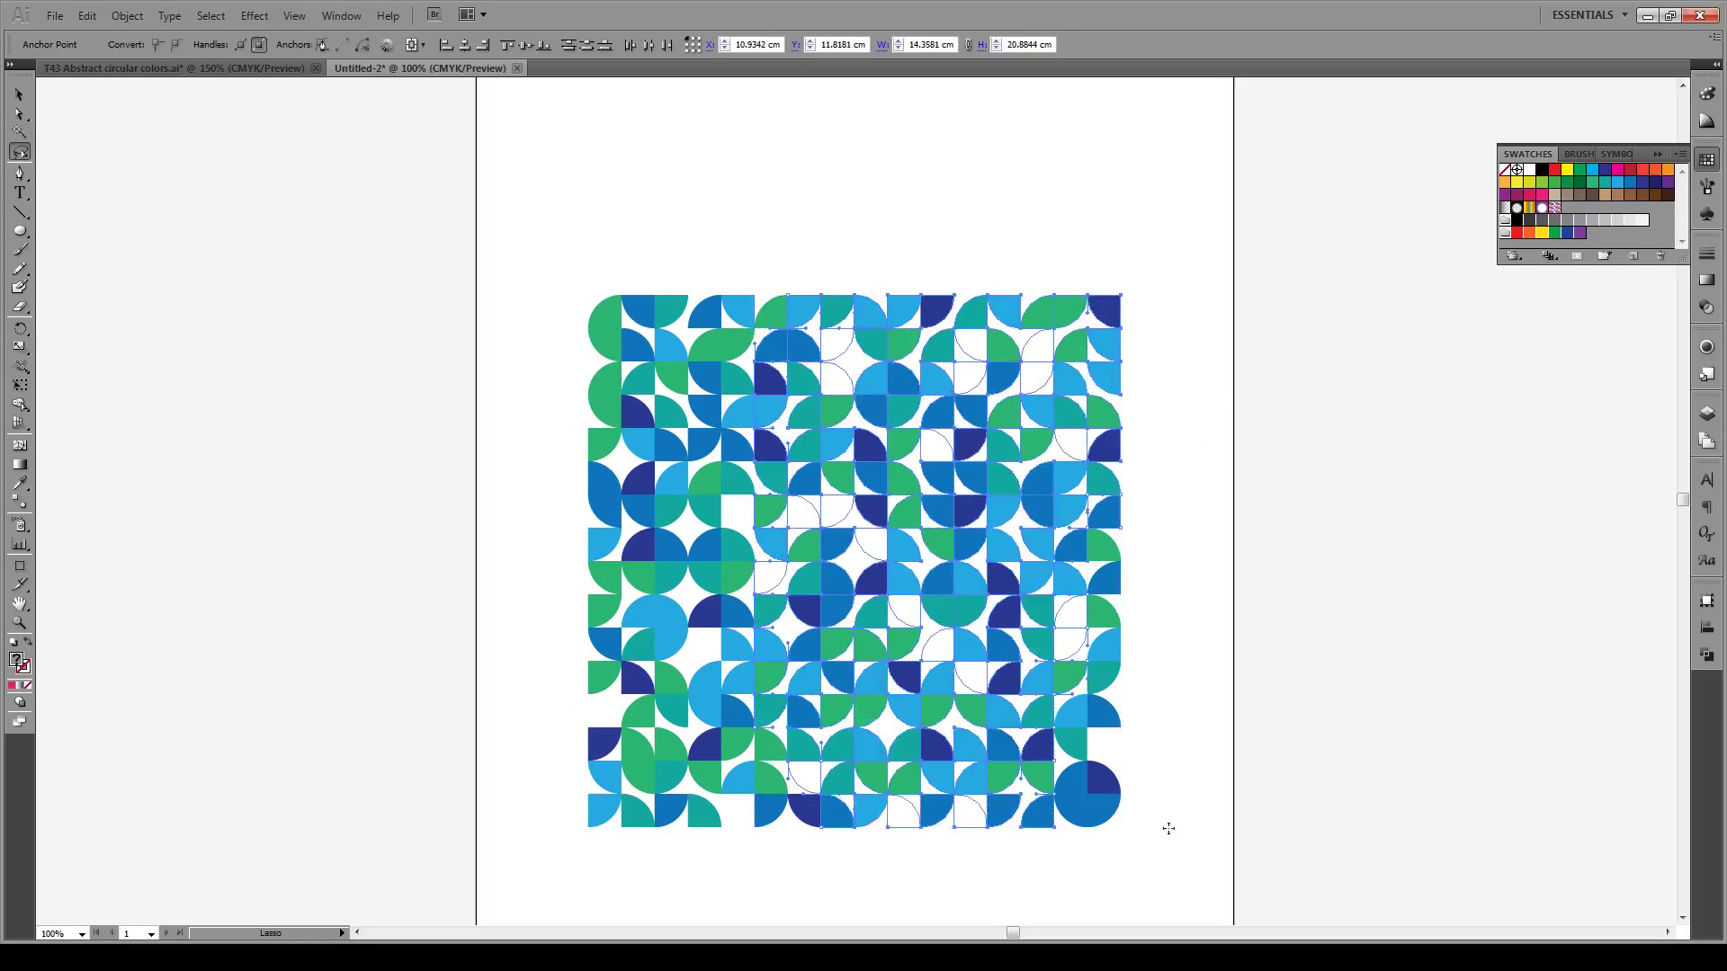
mouse_move(1167, 842)
left_mouse_down()
mouse_move(1052, 777)
mouse_move(799, 465)
left_mouse_up()
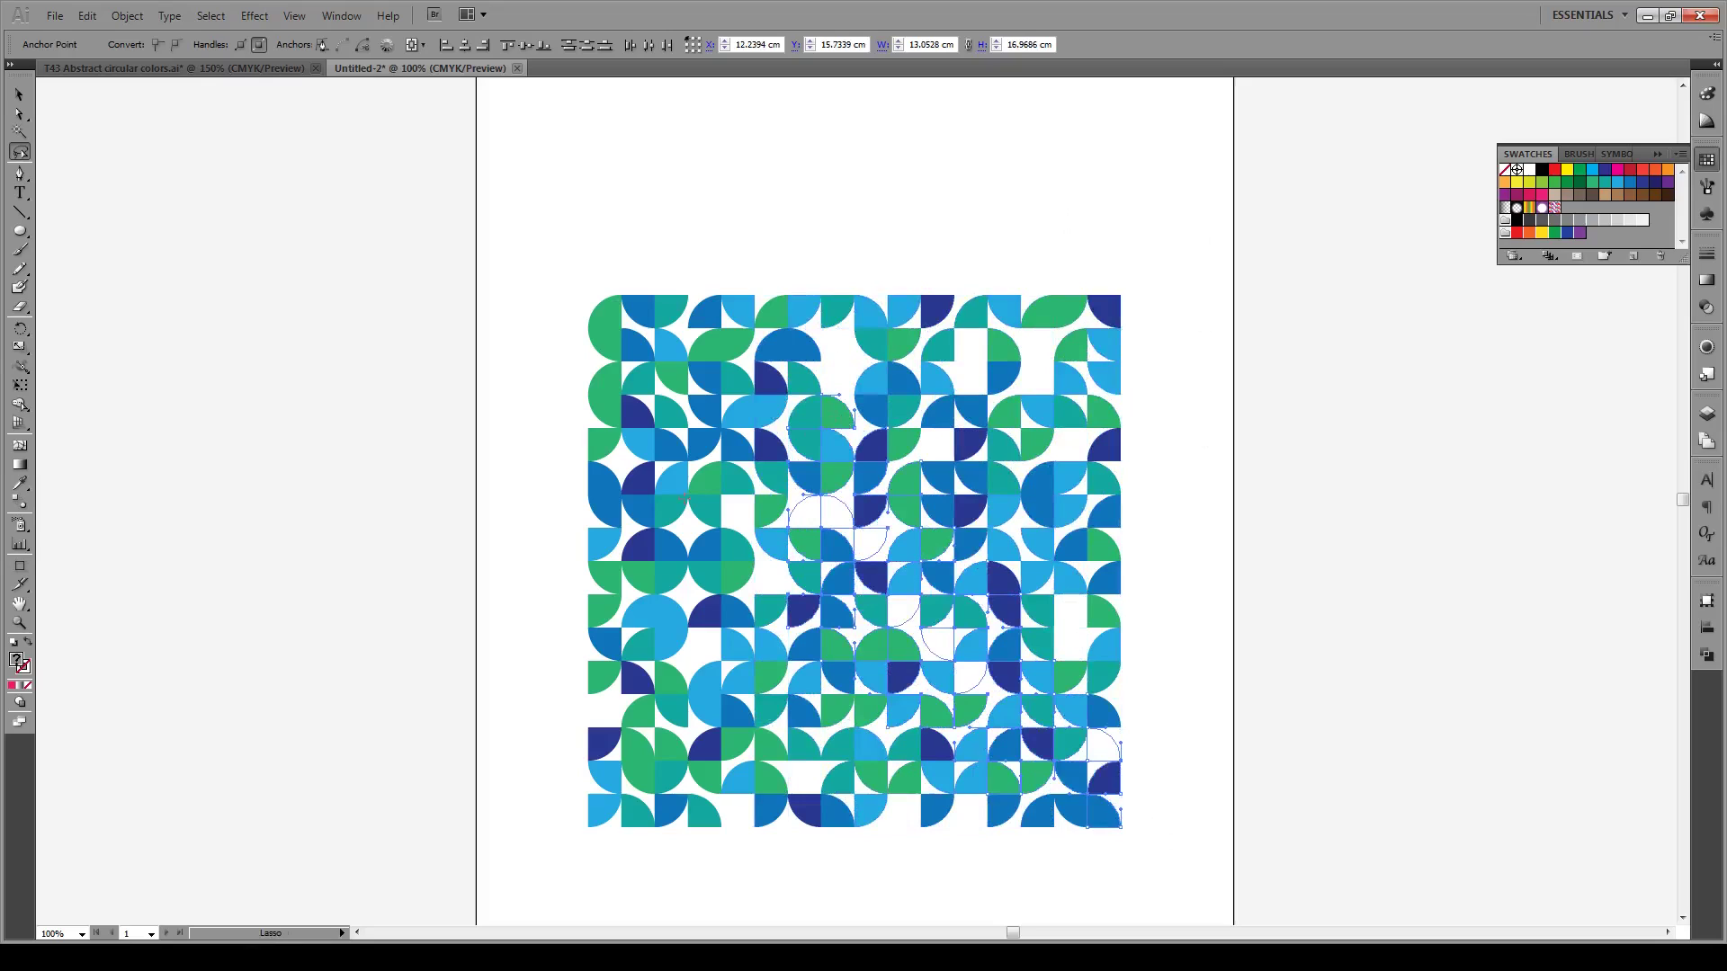
left_click_drag(468, 482, 855, 270)
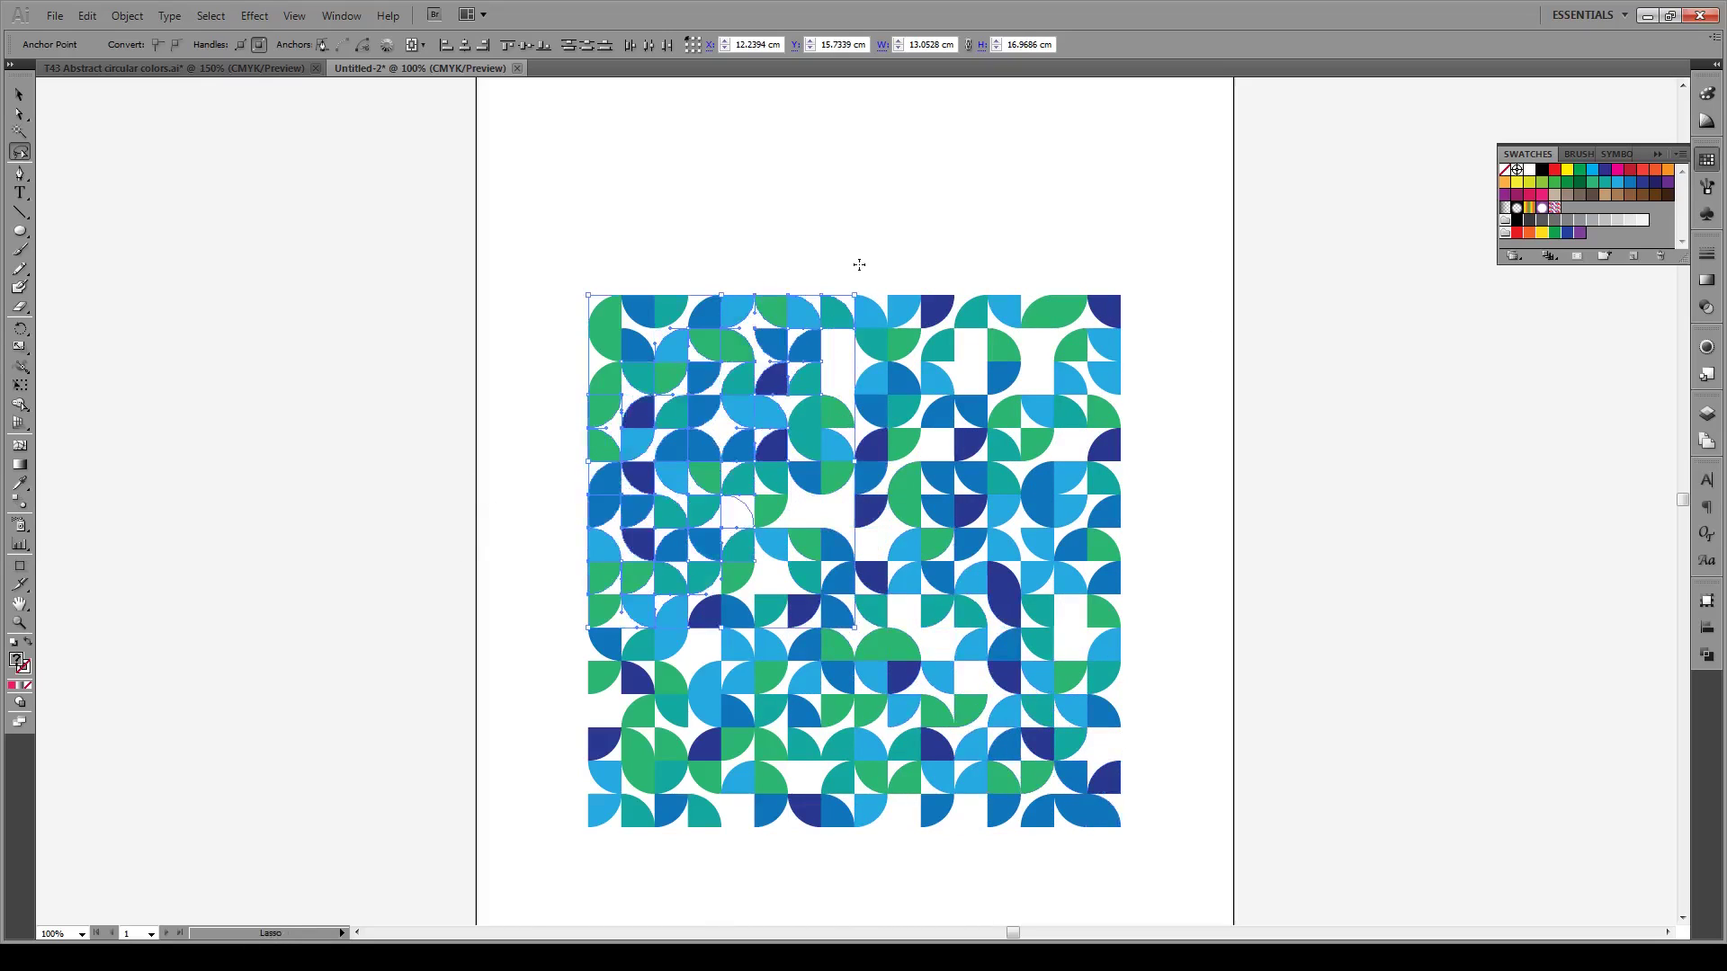
key("v")
left_click(983, 250)
key("ctrl+0")
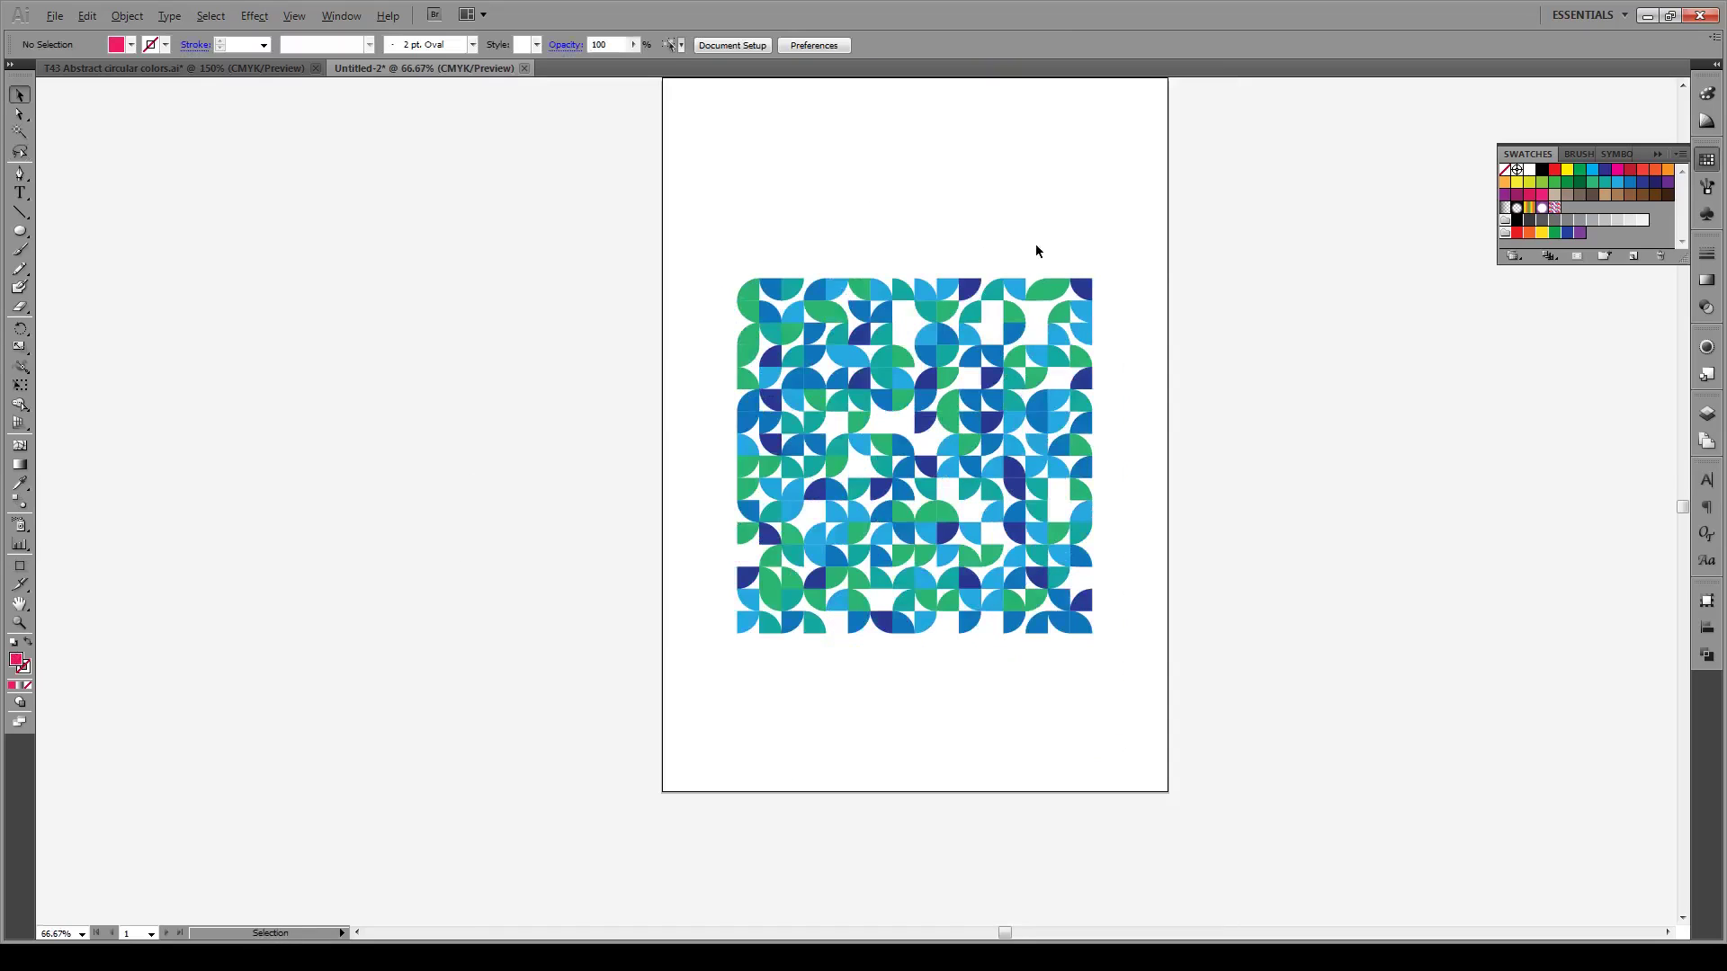
key("ctrl+1")
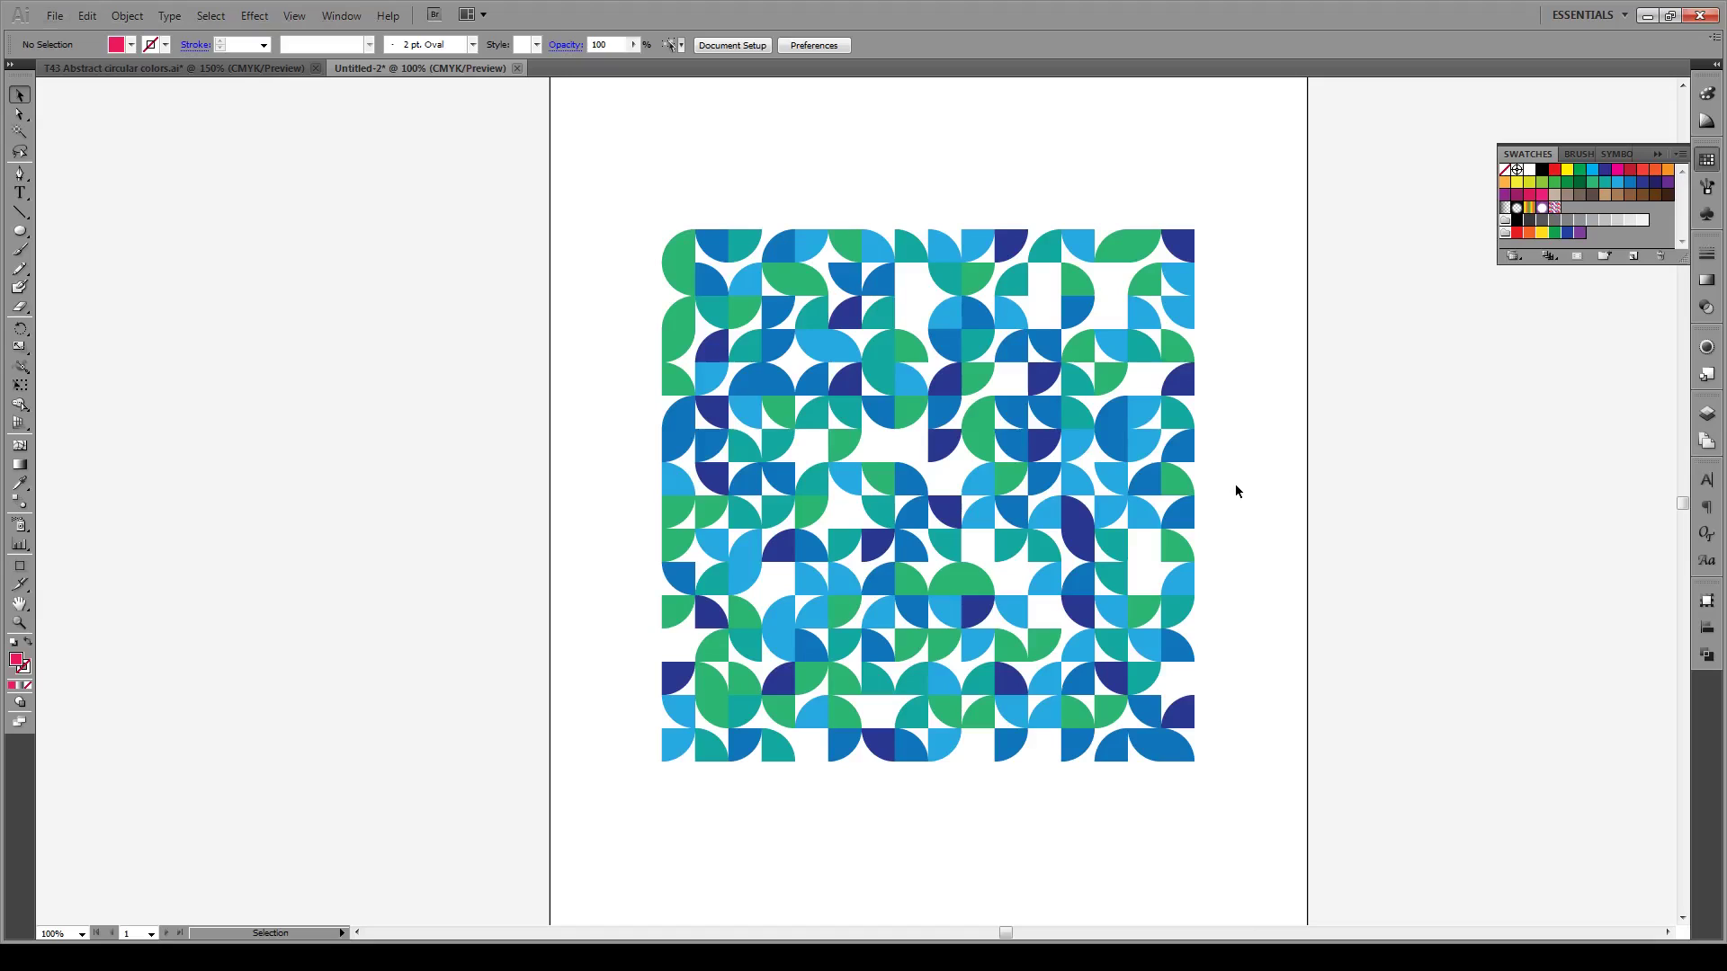